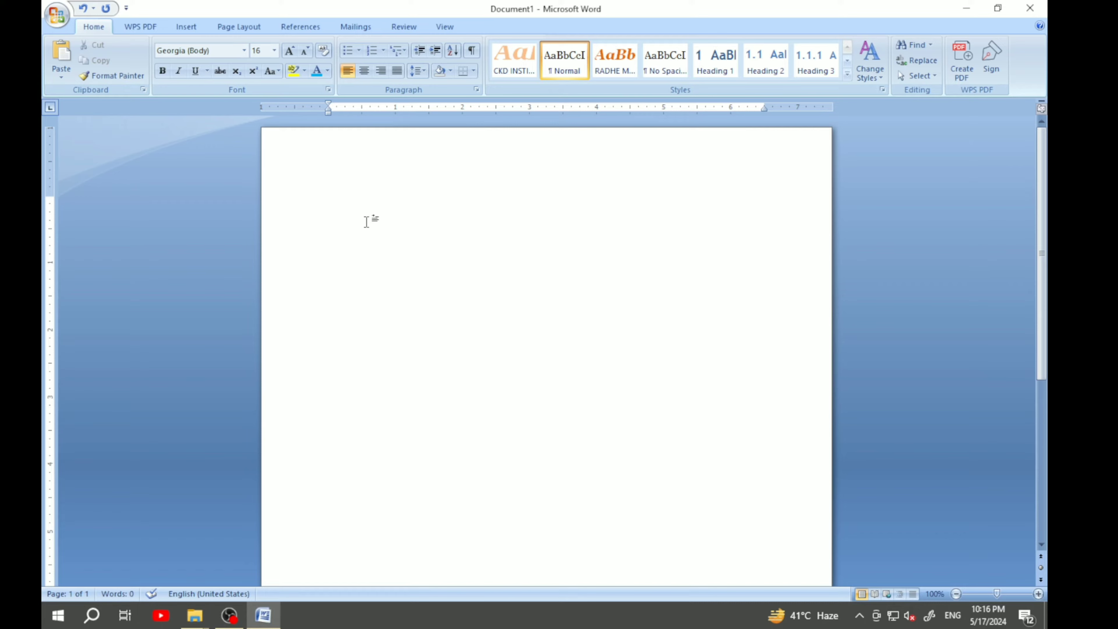
# - Generate sample text with =rand() and delete the second and third paragraphs, keeping only the first
pyautogui.write('=rand()')
pyautogui.press('Return')
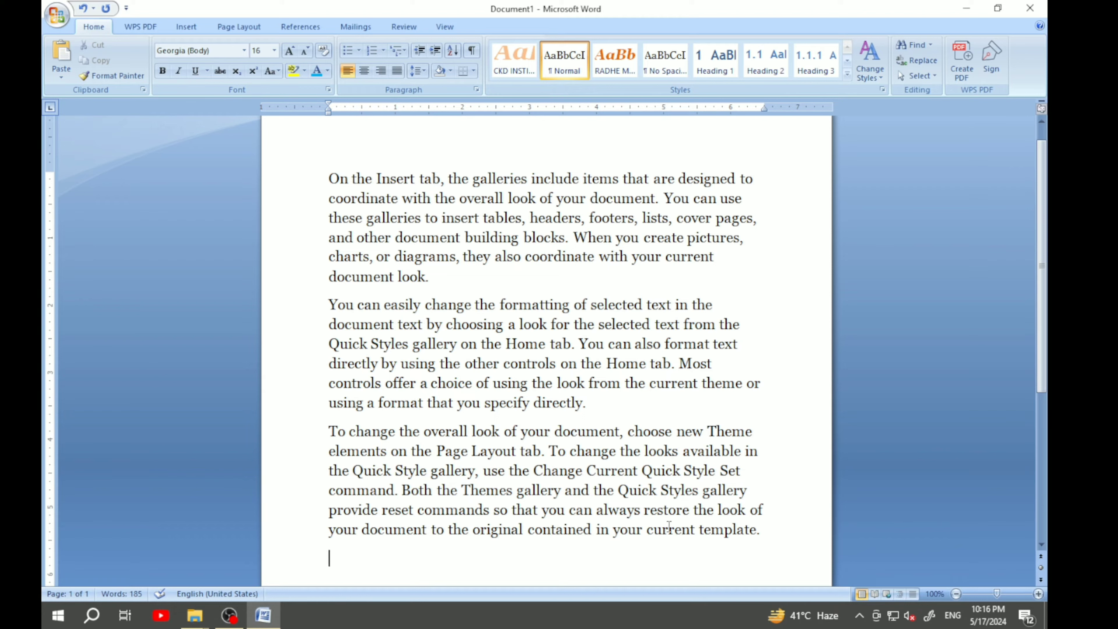
pyautogui.moveTo(761, 541); pyautogui.dragTo(318, 309)
pyautogui.press('Delete')
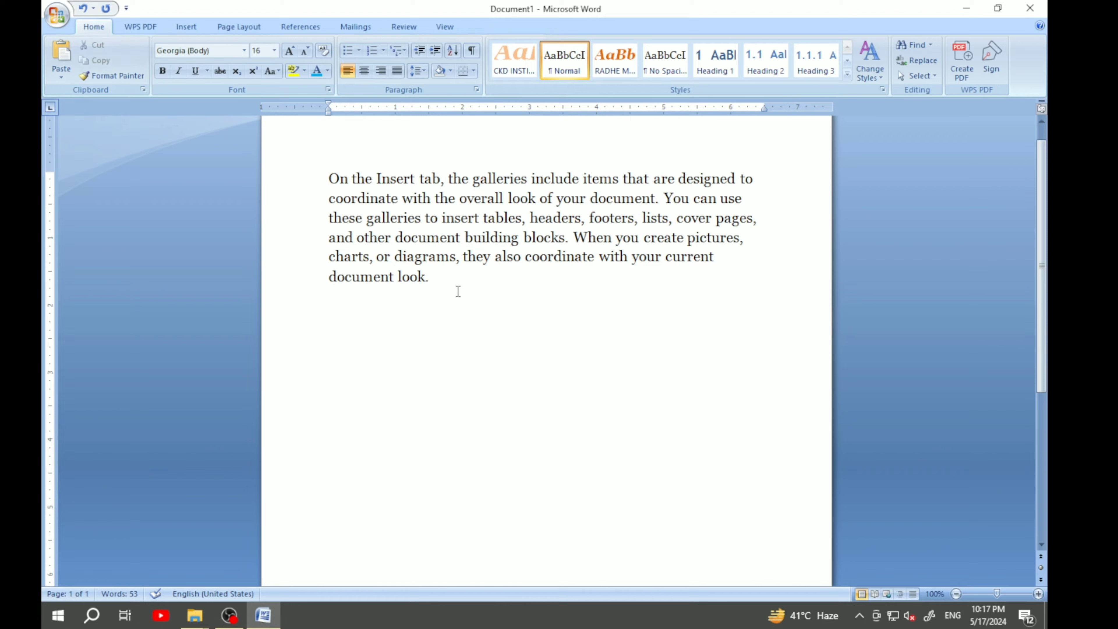
# - Copy the whole remaining paragraph and show the Office Clipboard pane
pyautogui.moveTo(433, 278); pyautogui.dragTo(309, 183)
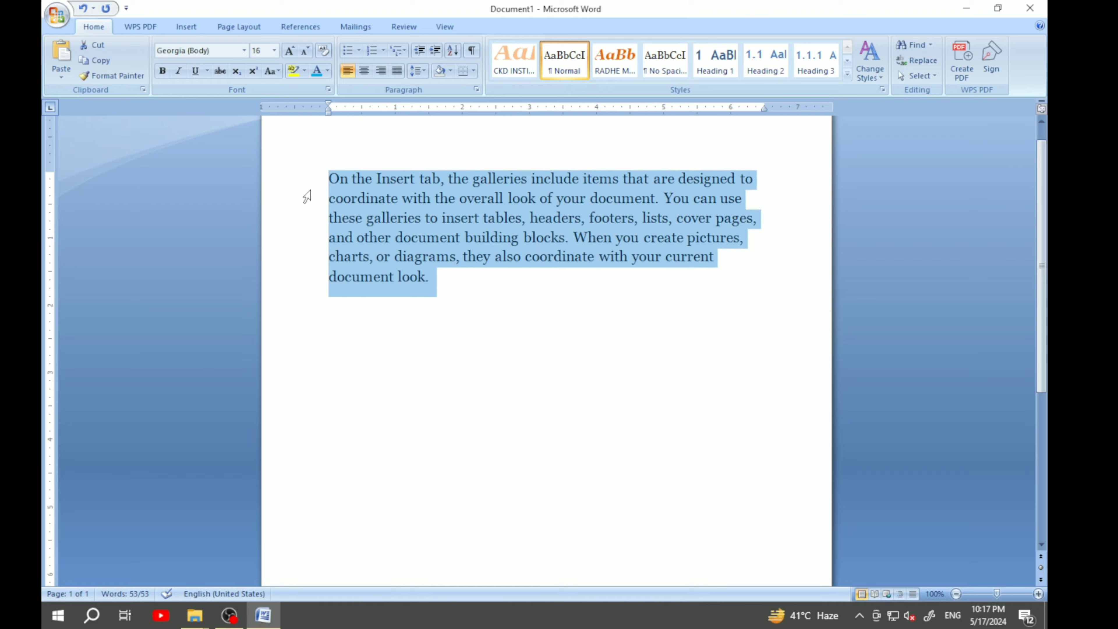
pyautogui.click(100, 65)
pyautogui.click(106, 65)
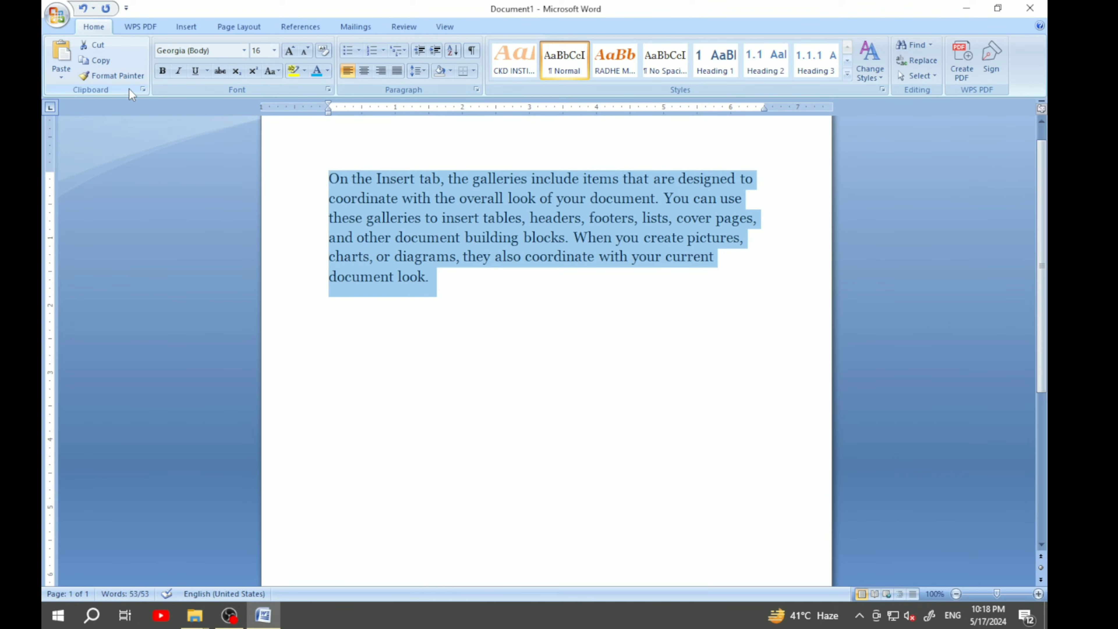
pyautogui.click(143, 91)
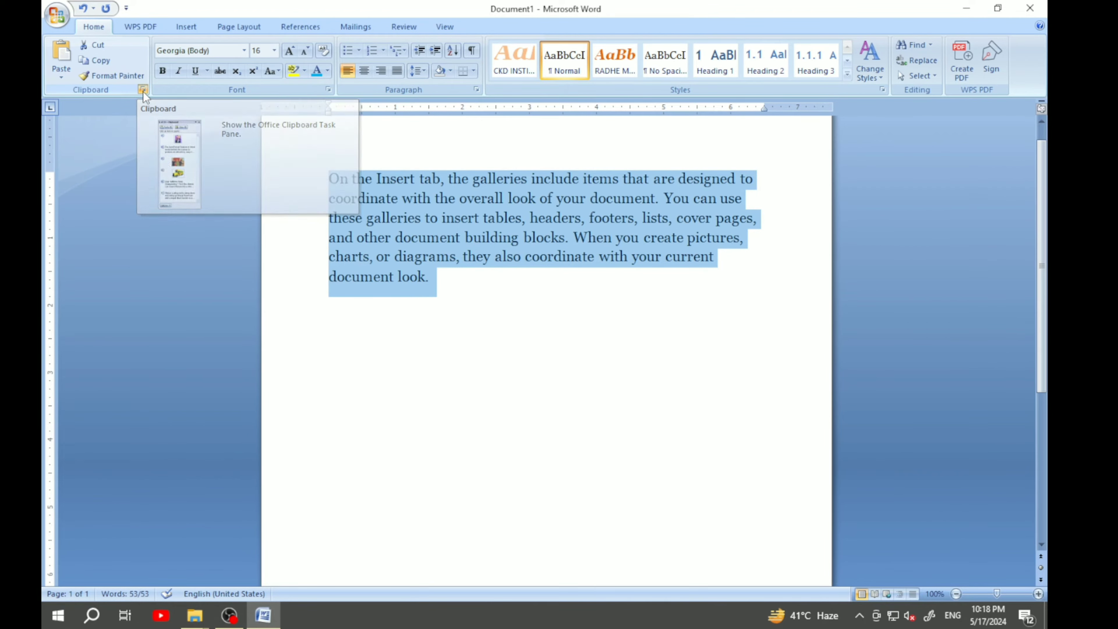
pyautogui.moveTo(125, 164); pyautogui.dragTo(140, 115)
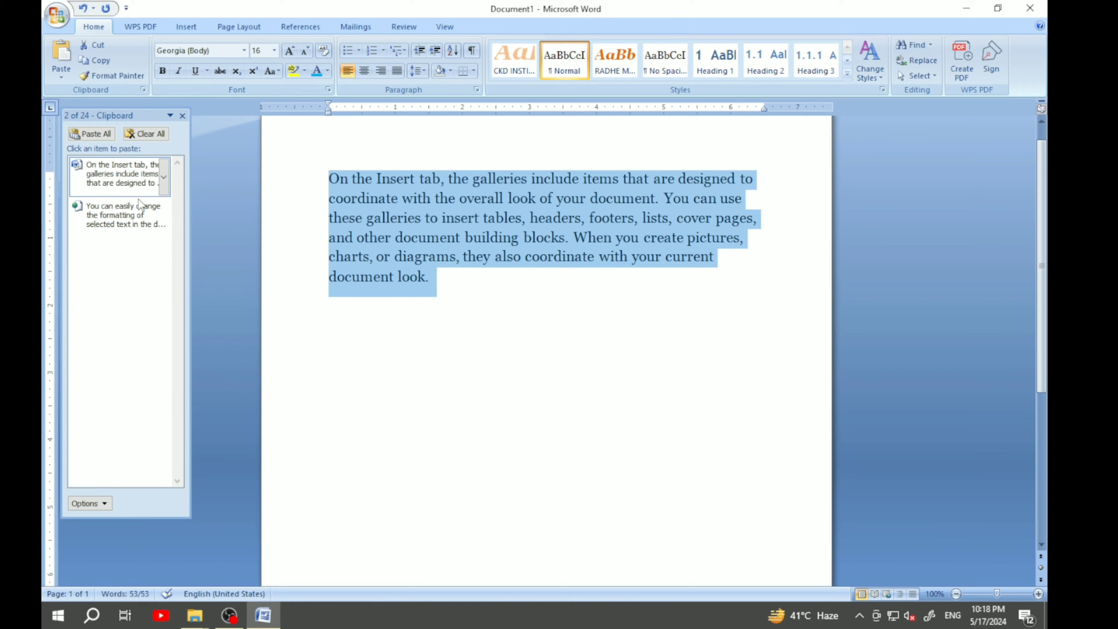
# - Add the text "gsfdgjsdgjsj" on the line below the paragraph and copy it to the clipboard
pyautogui.click(366, 331)
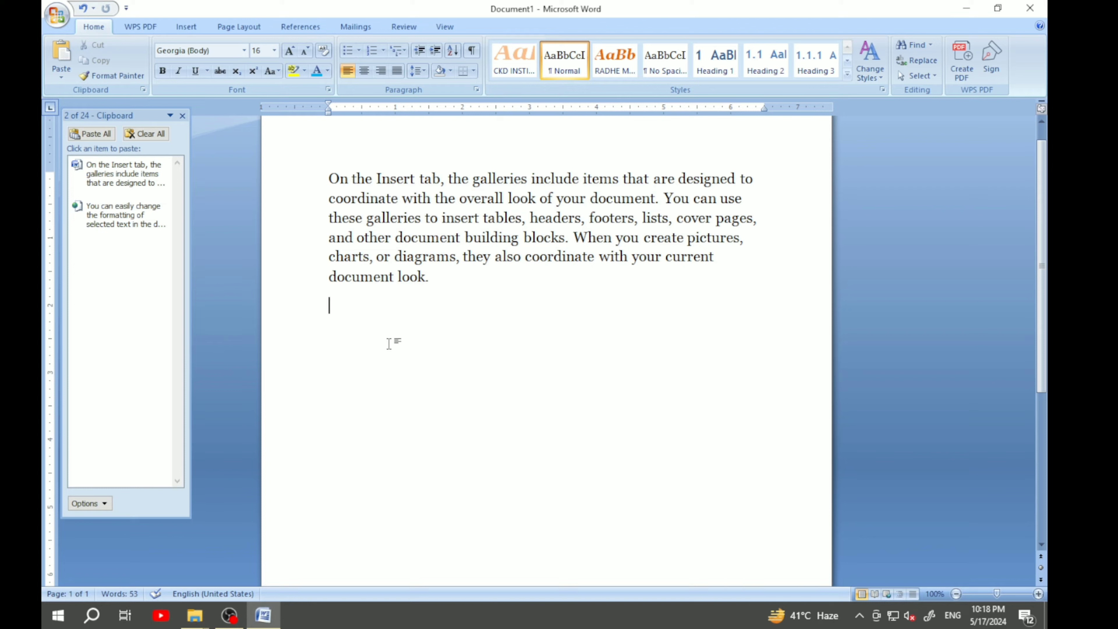
pyautogui.write('gsfdgjsdgjsj')
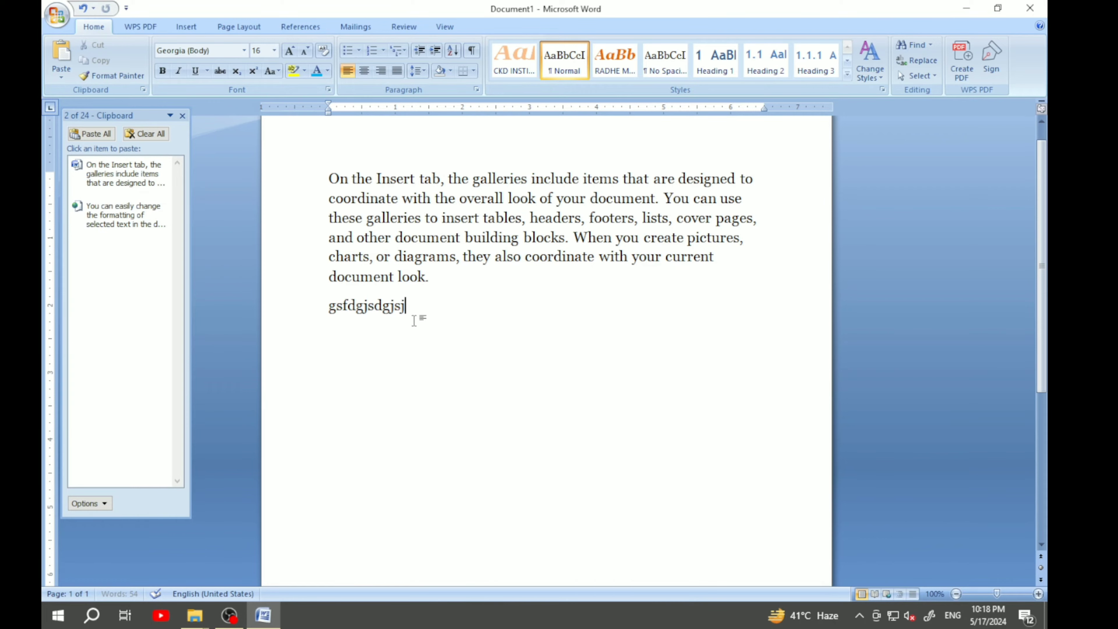
pyautogui.moveTo(417, 317); pyautogui.dragTo(292, 318)
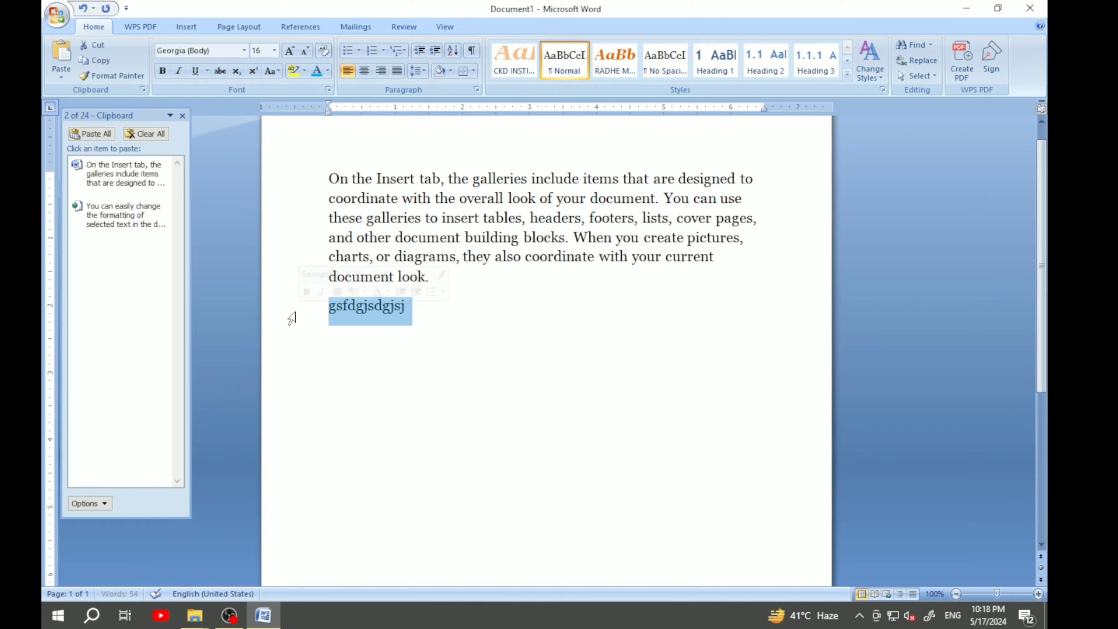
pyautogui.click(106, 65)
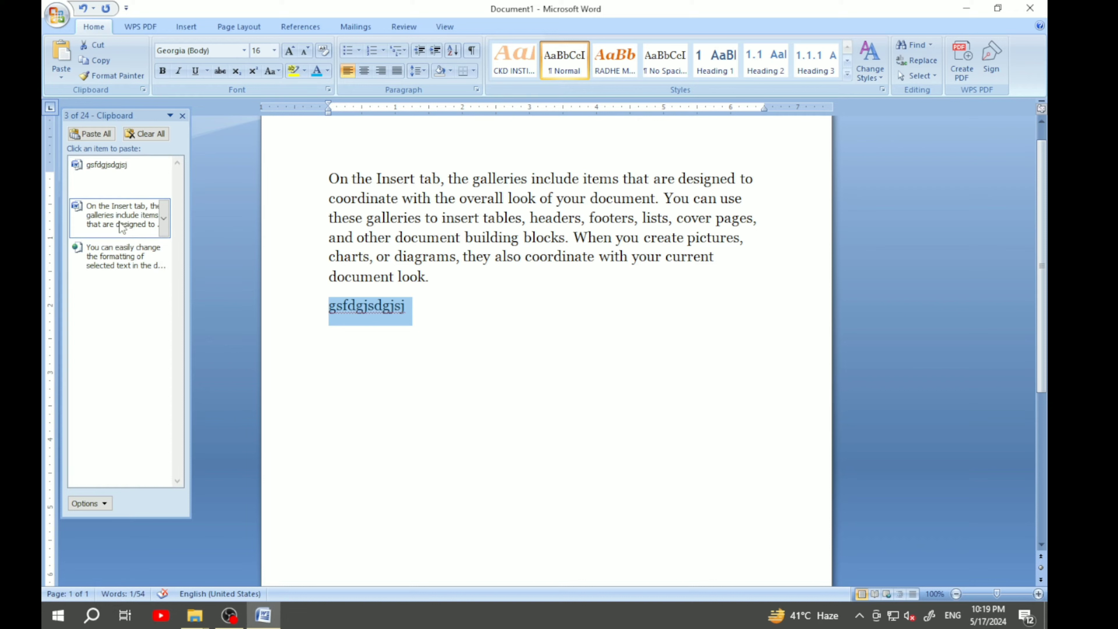
# - Add the word "yellow" three lines below the "gsfdgjsdgjsj" line and copy it to the clipboard
pyautogui.click(349, 392)
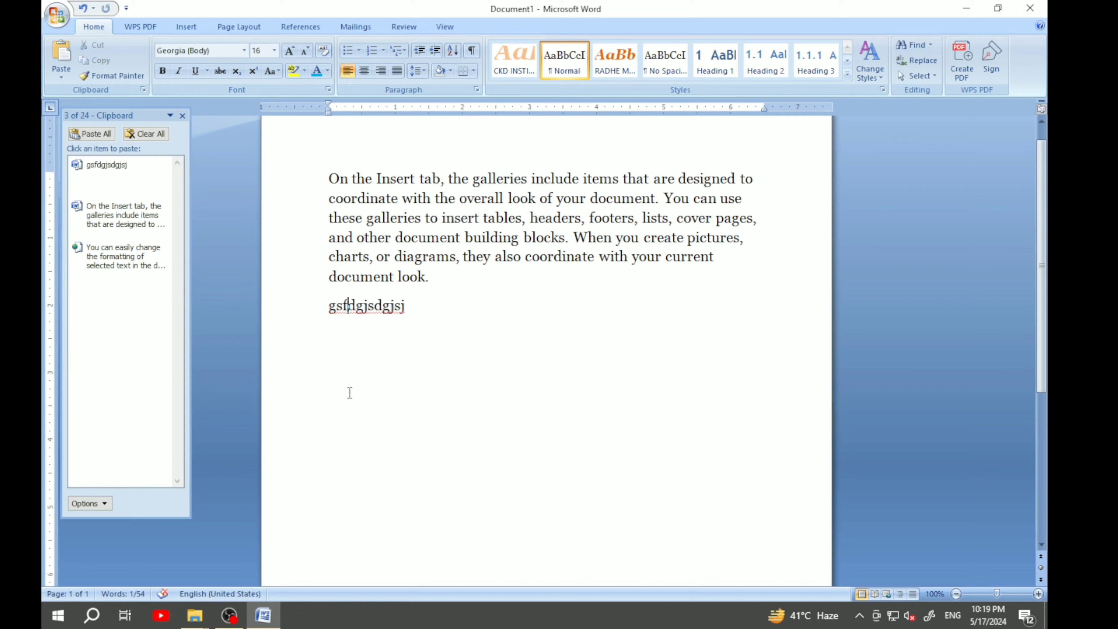
pyautogui.click(442, 310)
pyautogui.press('Return')
pyautogui.press('Return')
pyautogui.press('Return')
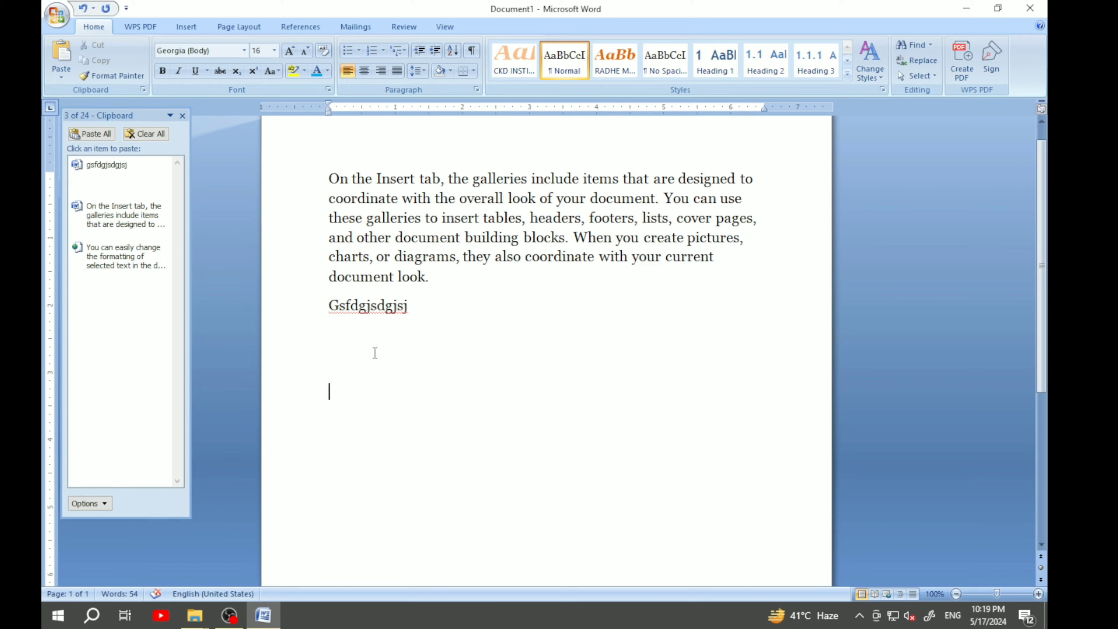
pyautogui.write('yellow')
pyautogui.moveTo(385, 391); pyautogui.dragTo(310, 394)
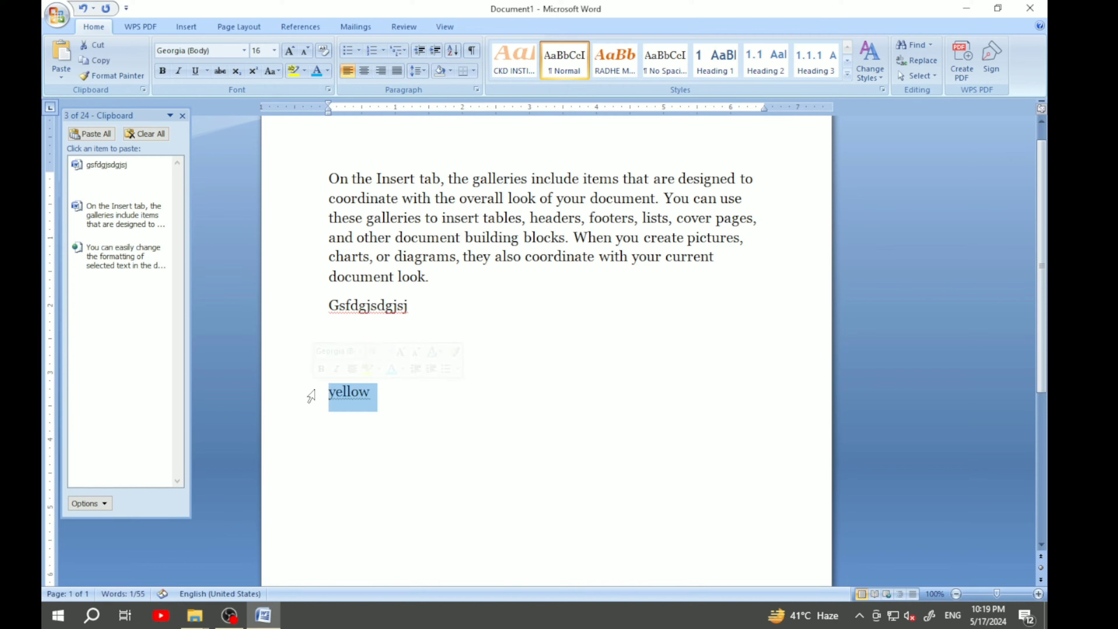
pyautogui.click(98, 62)
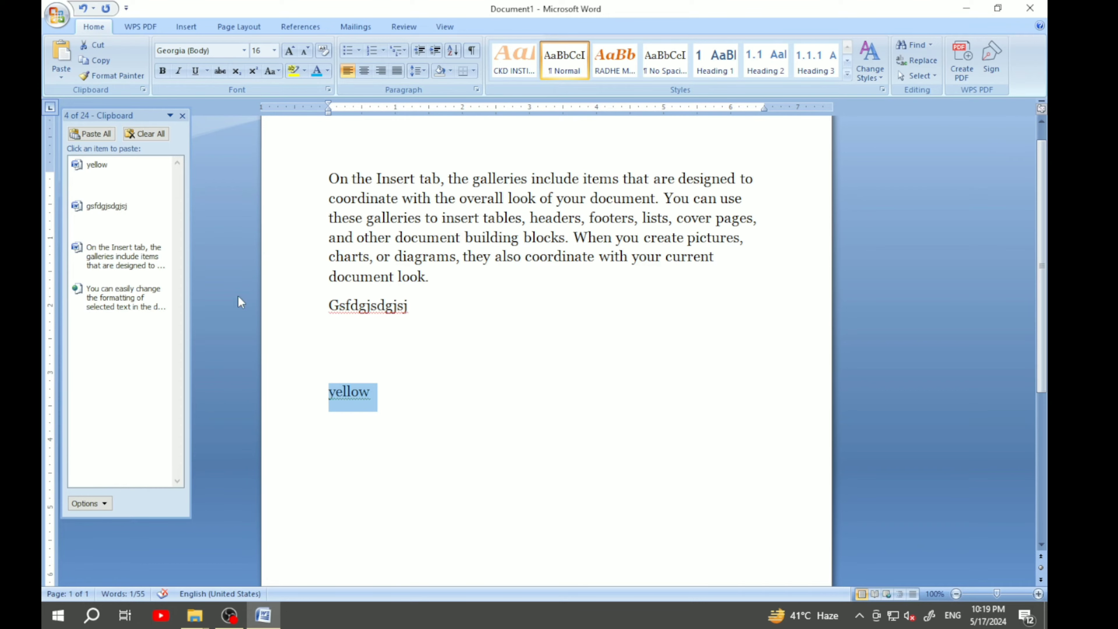
# - Close the Clipboard pane and copy the whole "On the Insert tab" paragraph again
pyautogui.click(183, 116)
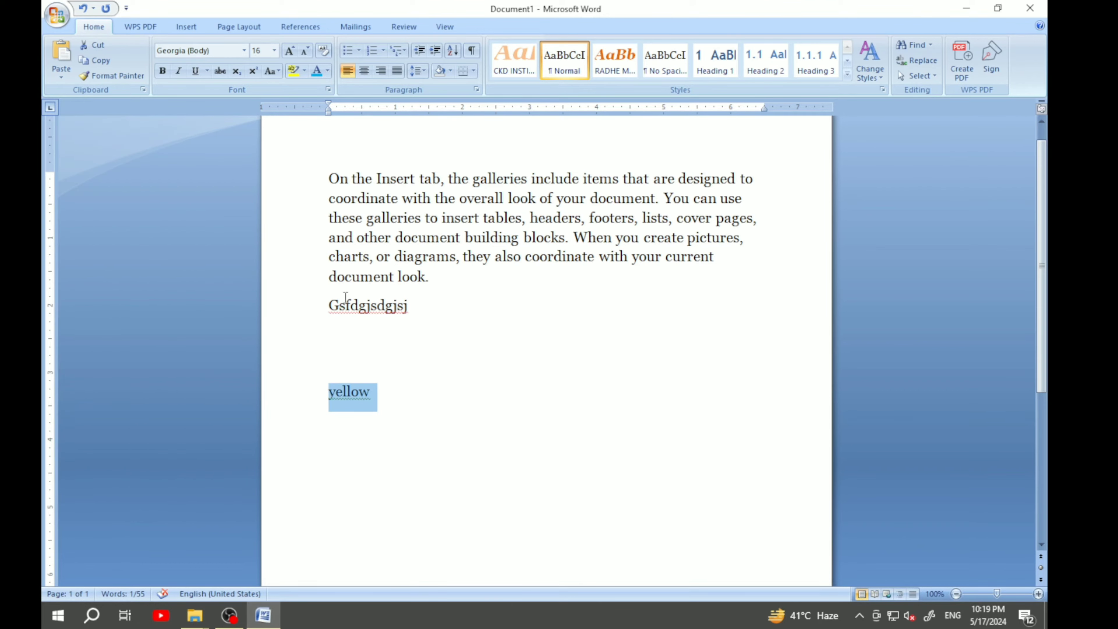
pyautogui.click(461, 318)
pyautogui.moveTo(445, 276); pyautogui.dragTo(277, 175)
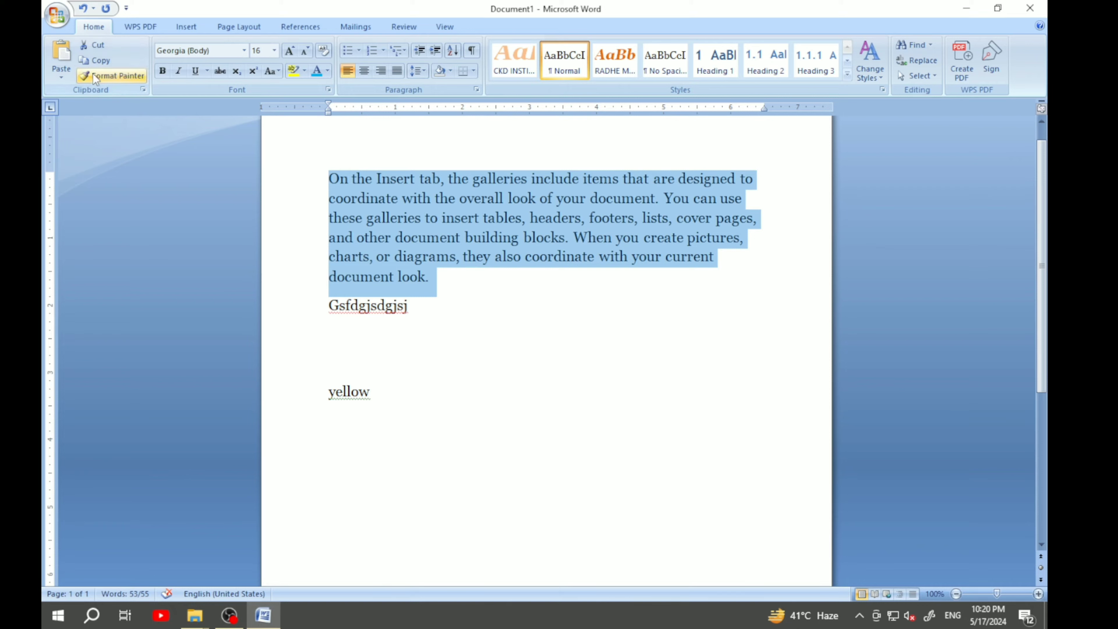
pyautogui.click(99, 62)
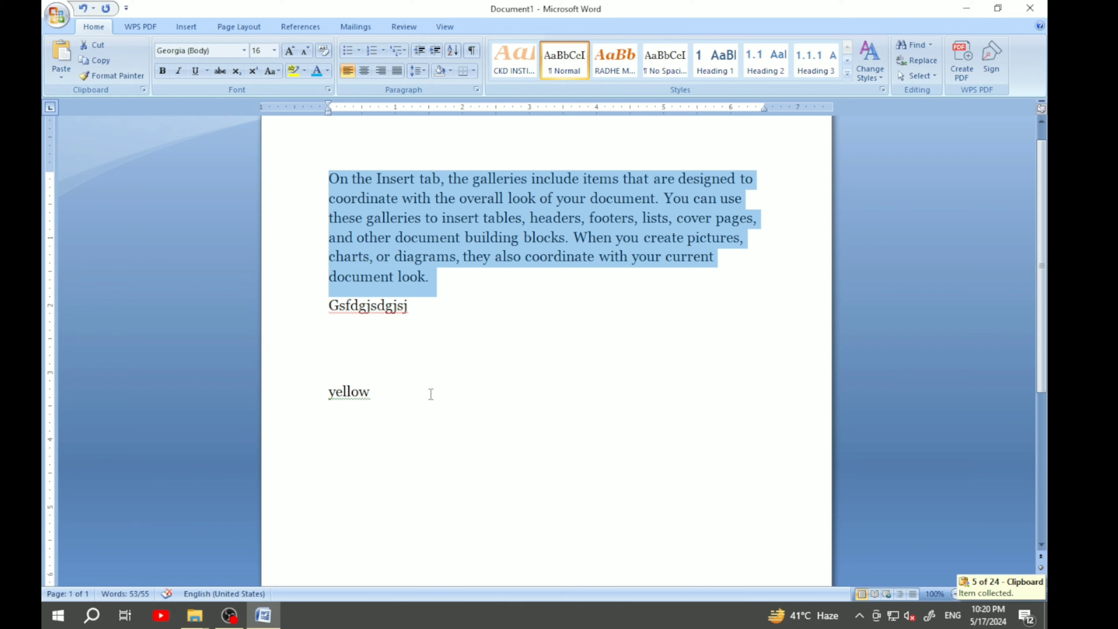
pyautogui.click(390, 404)
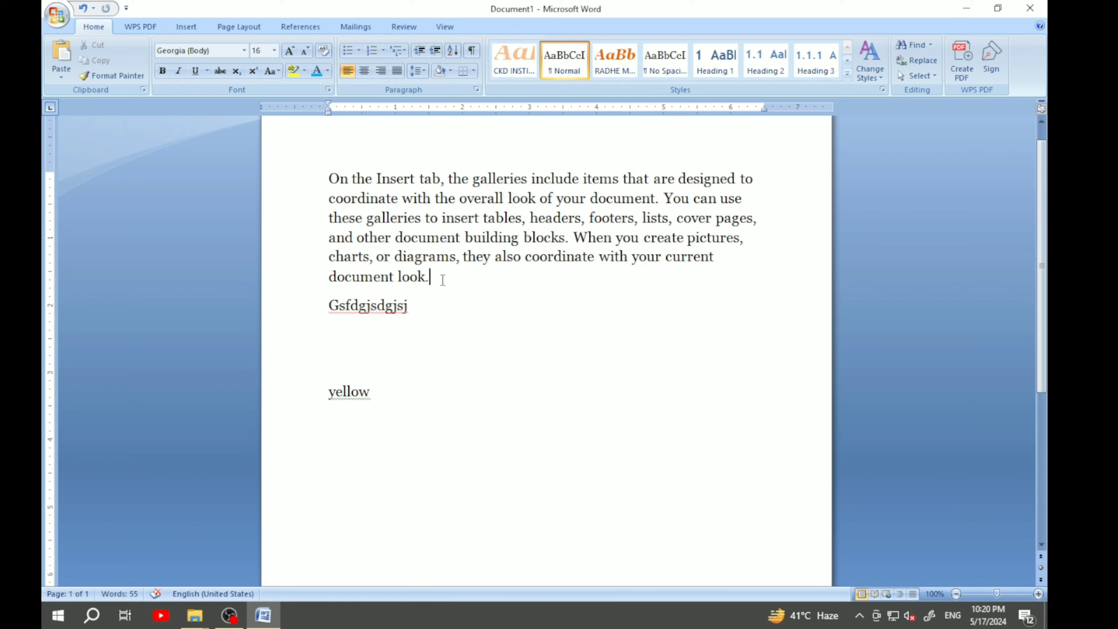
pyautogui.moveTo(429, 277); pyautogui.dragTo(326, 156)
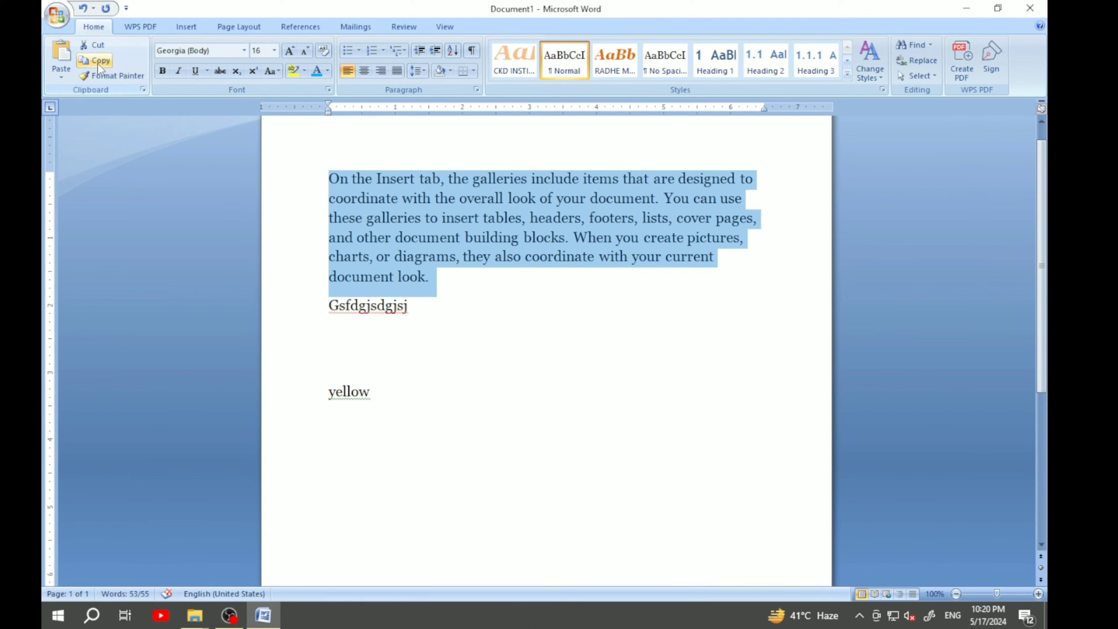
pyautogui.click(103, 60)
pyautogui.click(487, 360)
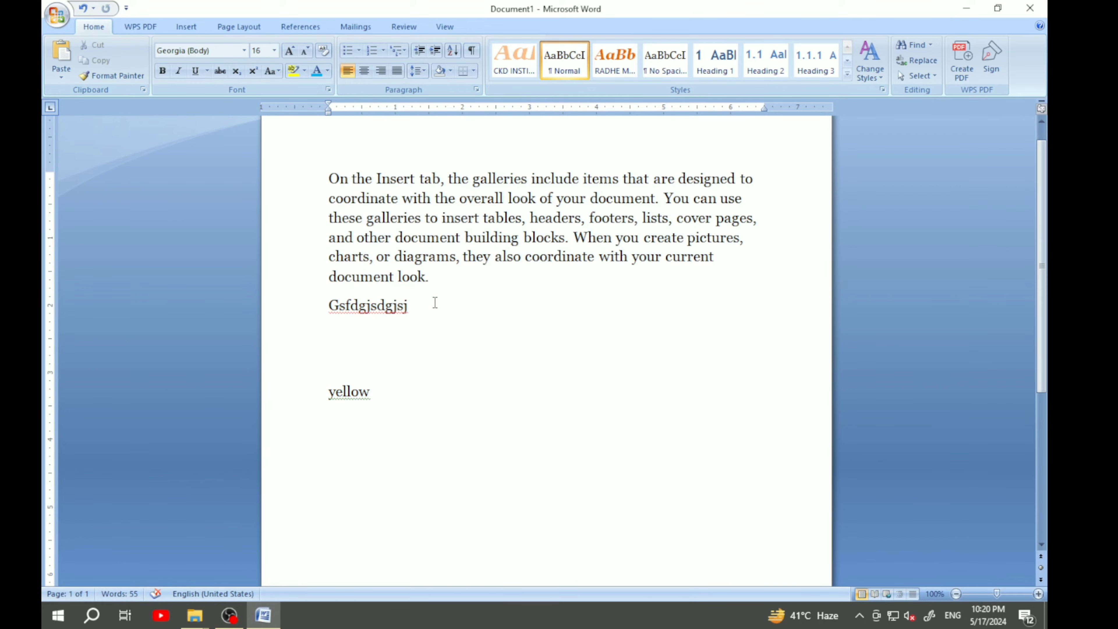
pyautogui.moveTo(449, 284); pyautogui.dragTo(292, 184)
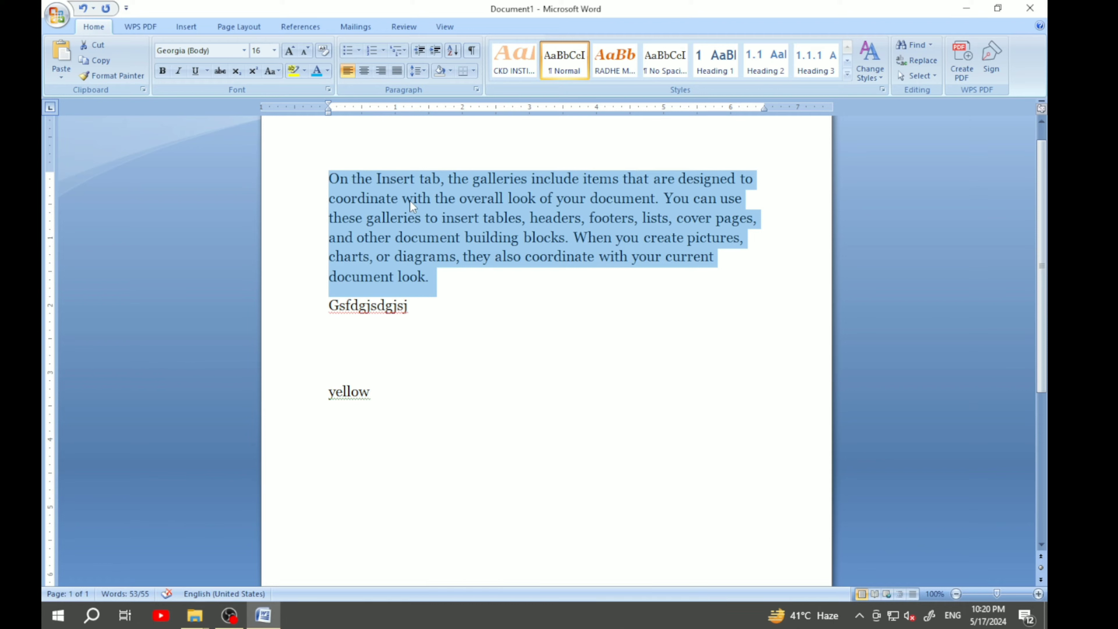
pyautogui.click(495, 382)
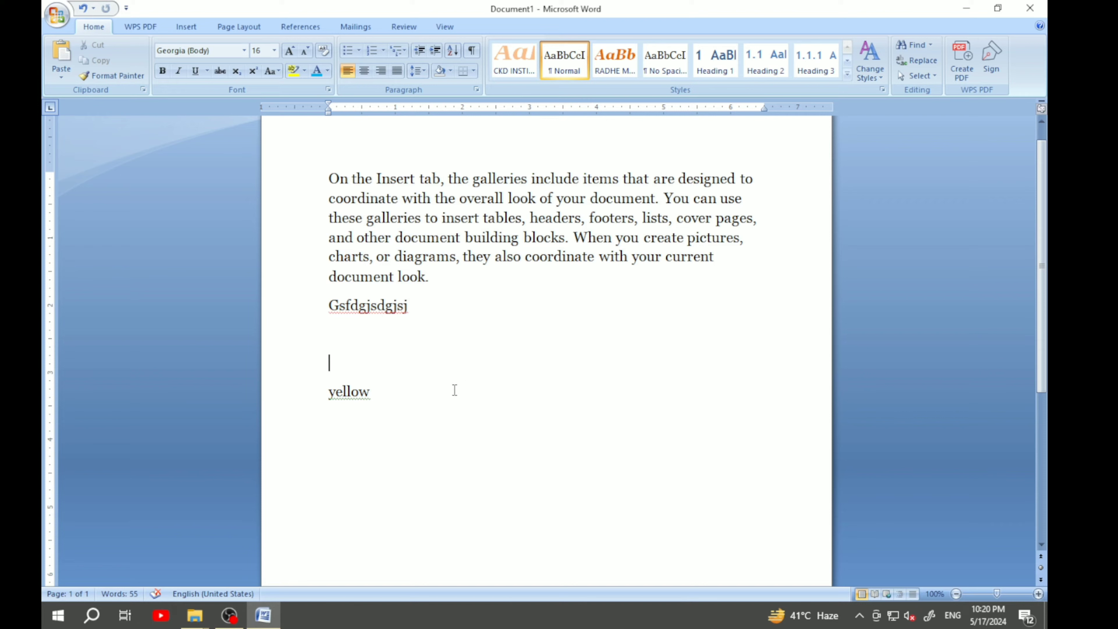
pyautogui.moveTo(441, 278); pyautogui.dragTo(309, 170)
pyautogui.rightClick(373, 204)
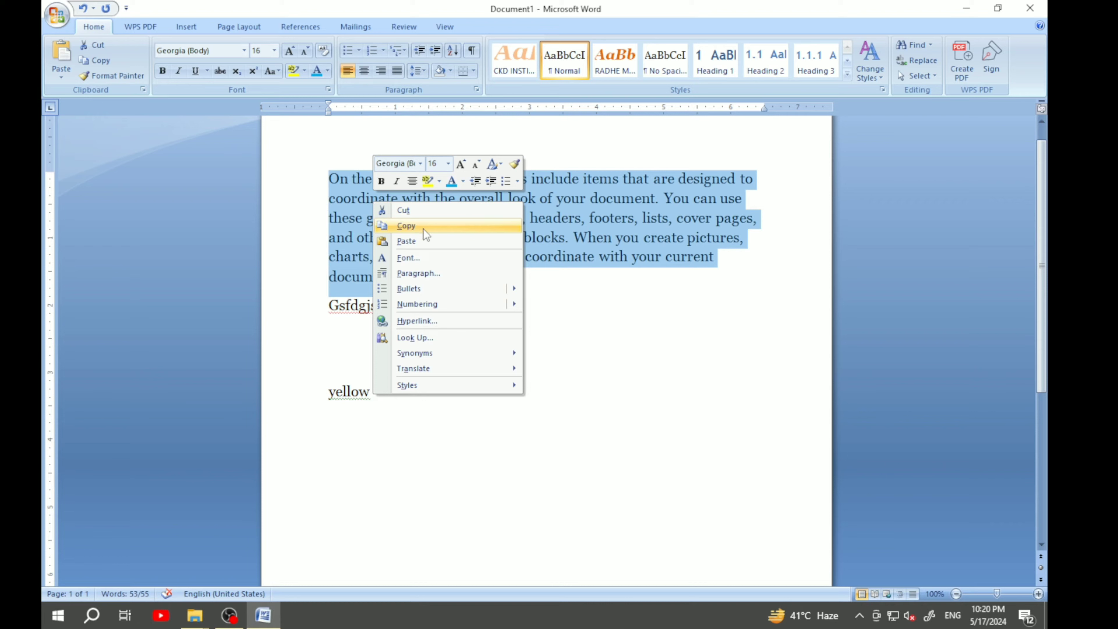
pyautogui.click(650, 447)
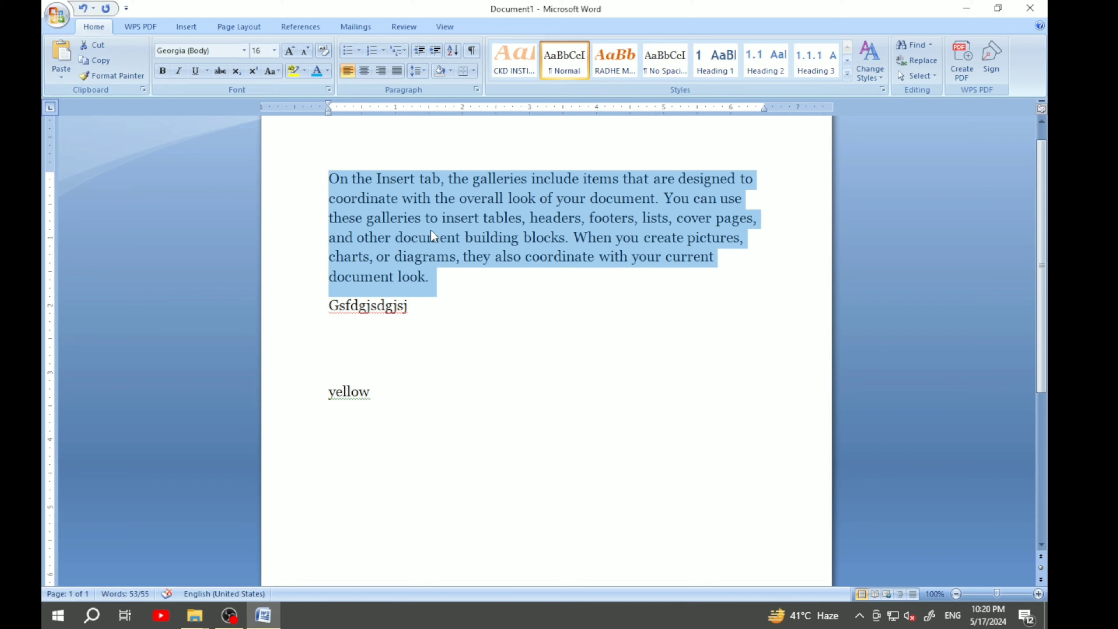
pyautogui.click(484, 324)
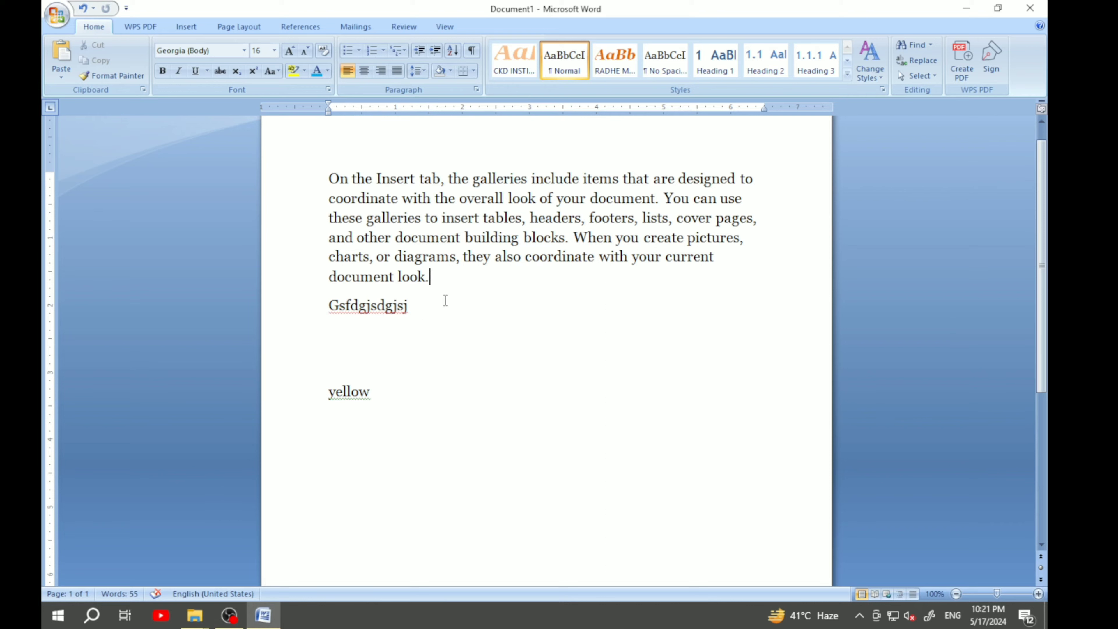
# - Delete the two short text lines below the first paragraph and paste the copied paragraph beneath it
pyautogui.moveTo(394, 392); pyautogui.dragTo(308, 324)
pyautogui.press('BackSpace')
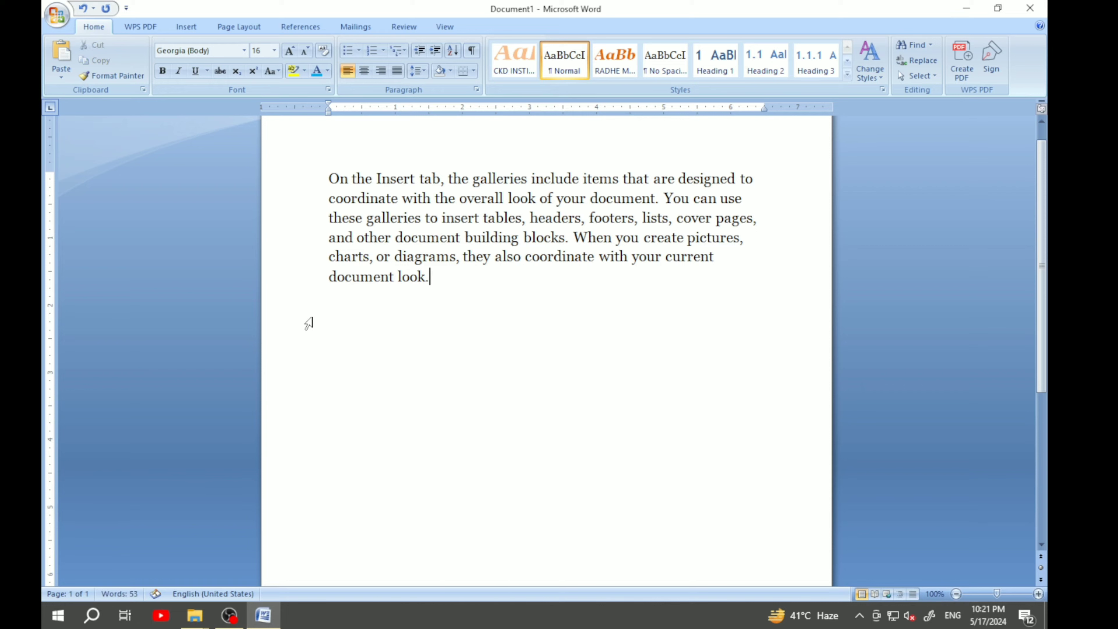
pyautogui.click(63, 57)
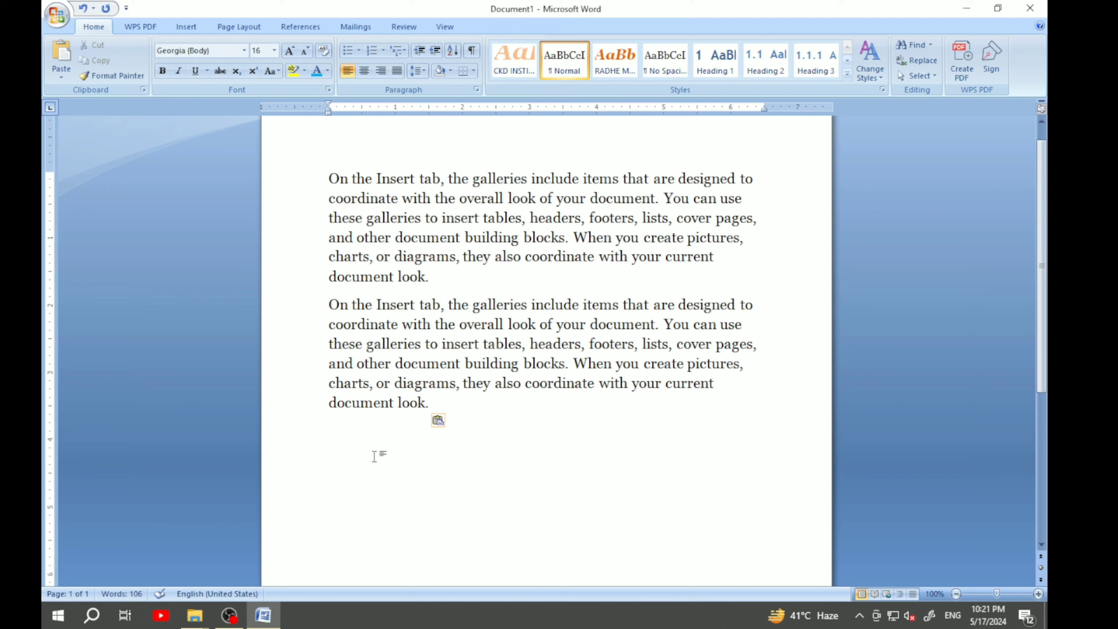
# - Paste two more copies of the paragraph one after another at the end of the document
pyautogui.rightClick(336, 443)
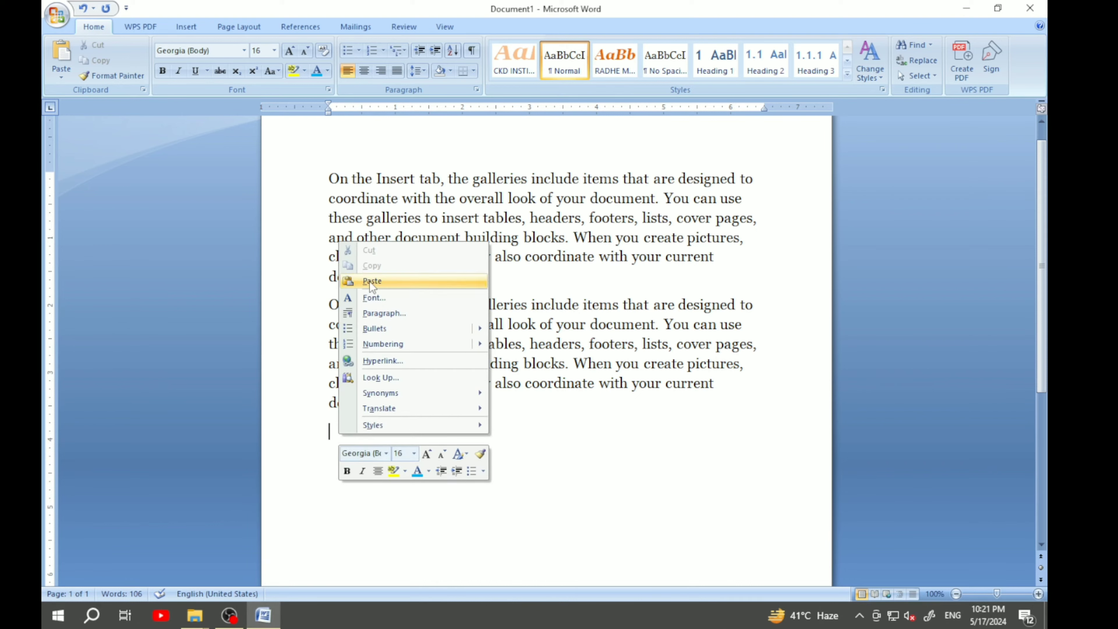
pyautogui.click(387, 285)
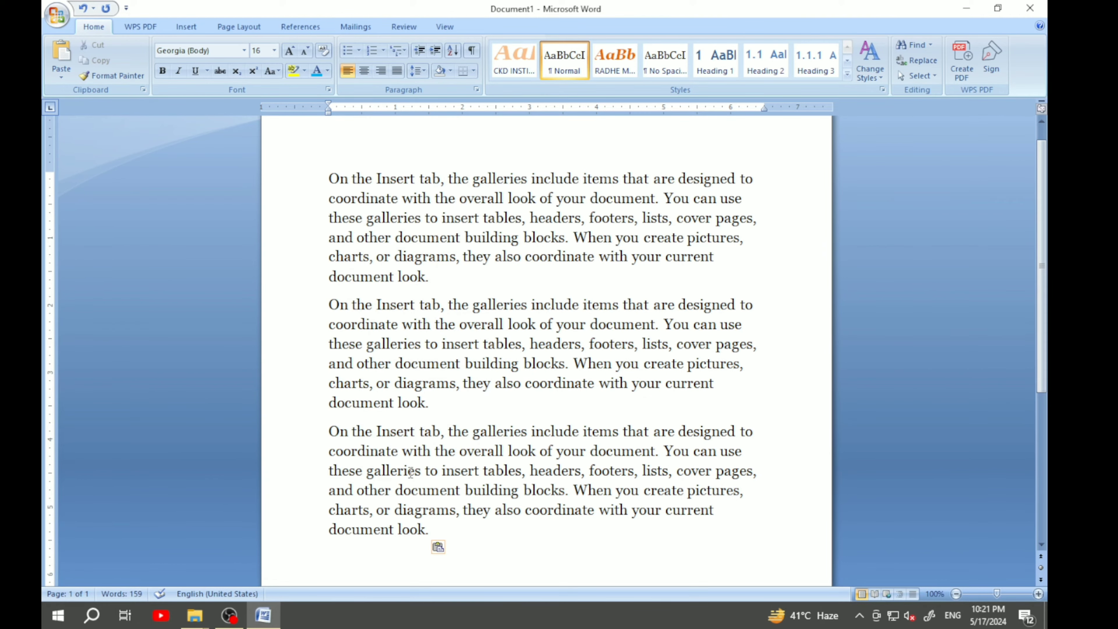
pyautogui.scroll(-1, 395, 471)
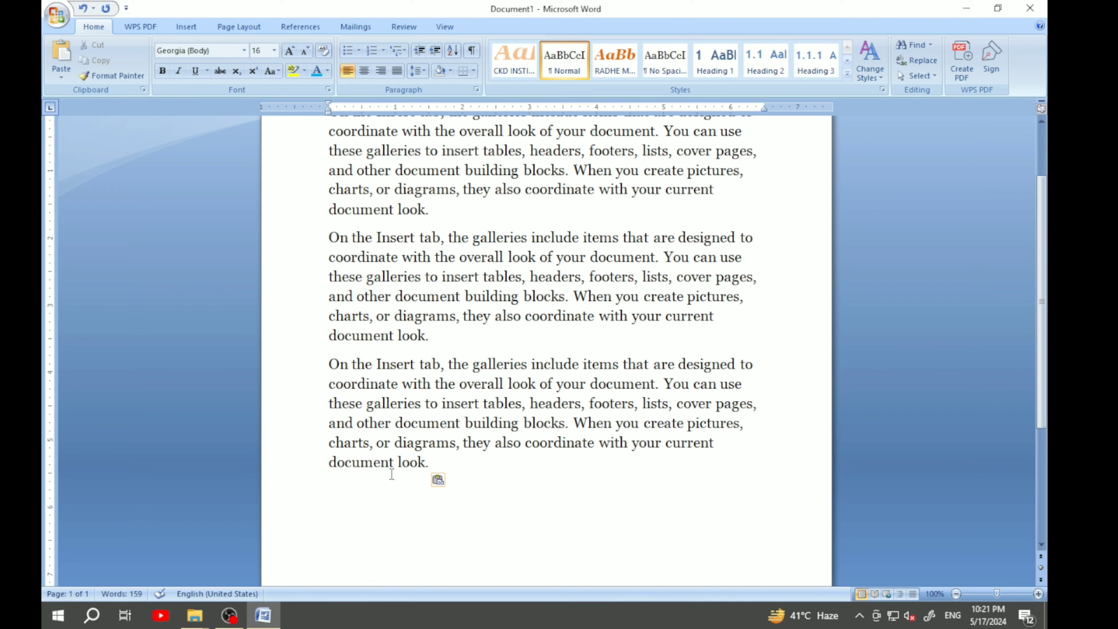
pyautogui.scroll(-1, 391, 471)
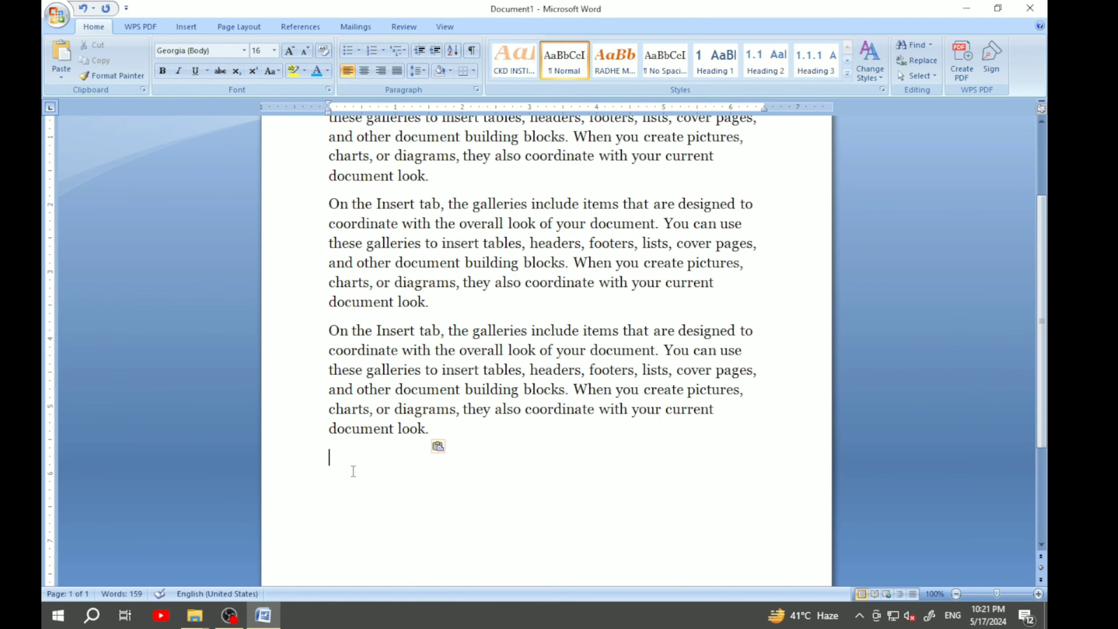
pyautogui.hotkey('ctrl', 'v')
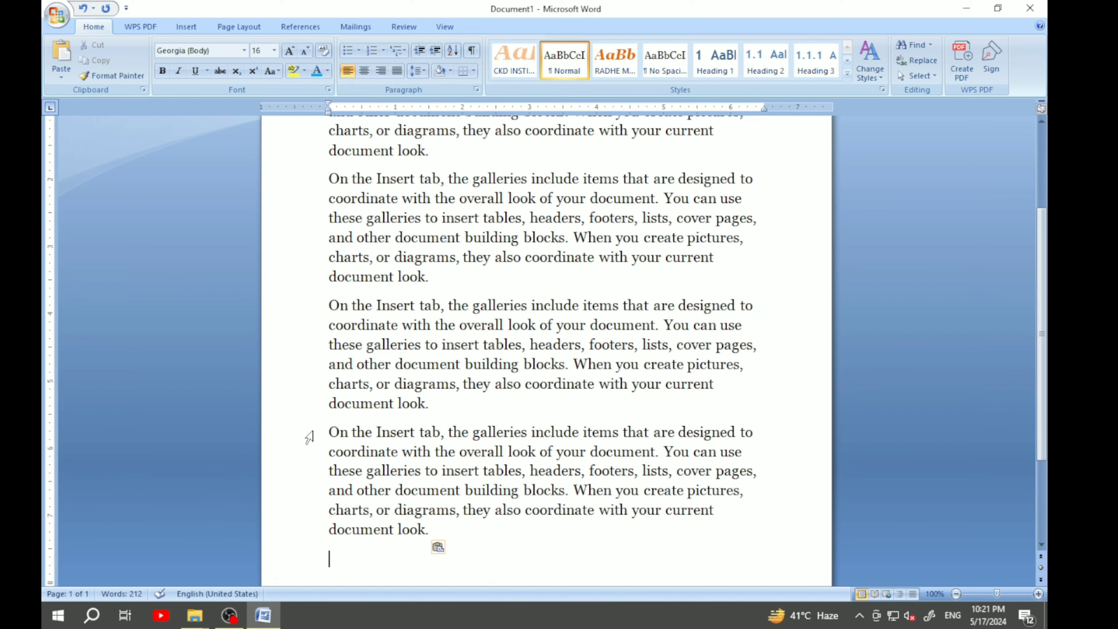
# - Paste another copy of the "On the Insert tab" paragraph on the empty line at the end of the document
pyautogui.moveTo(327, 432); pyautogui.dragTo(494, 540)
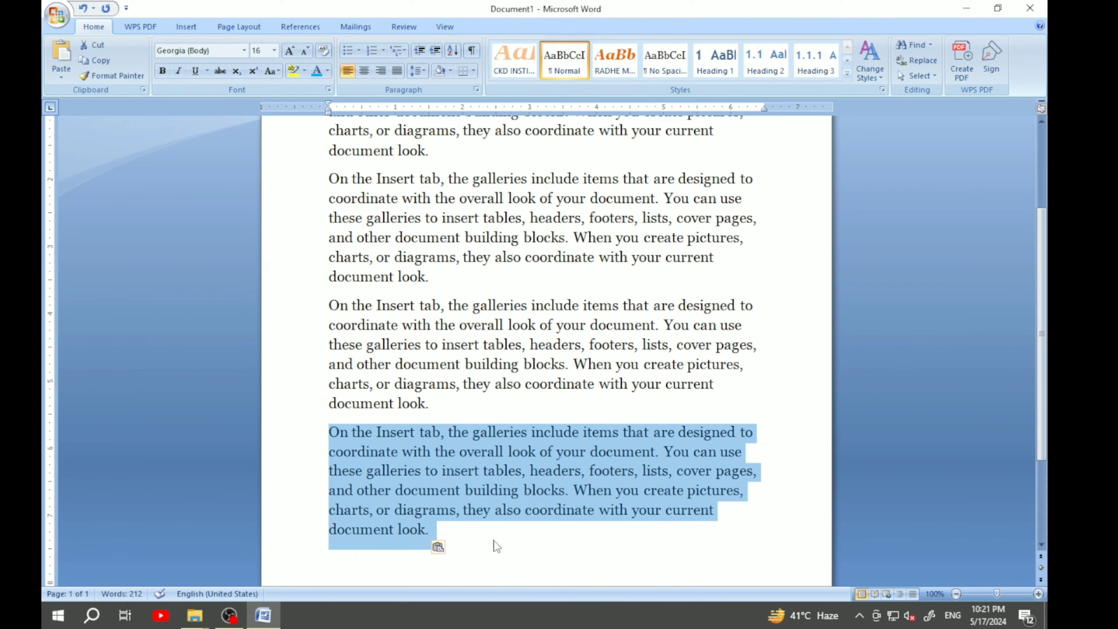
pyautogui.click(467, 527)
pyautogui.scroll(-3, 394, 502)
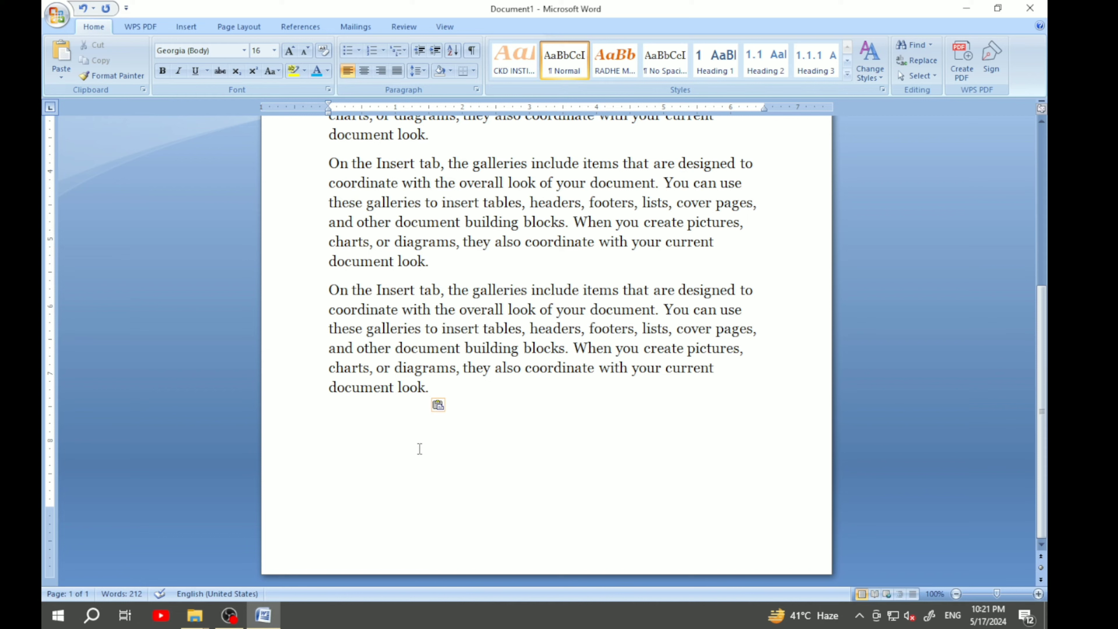
pyautogui.press('Return')
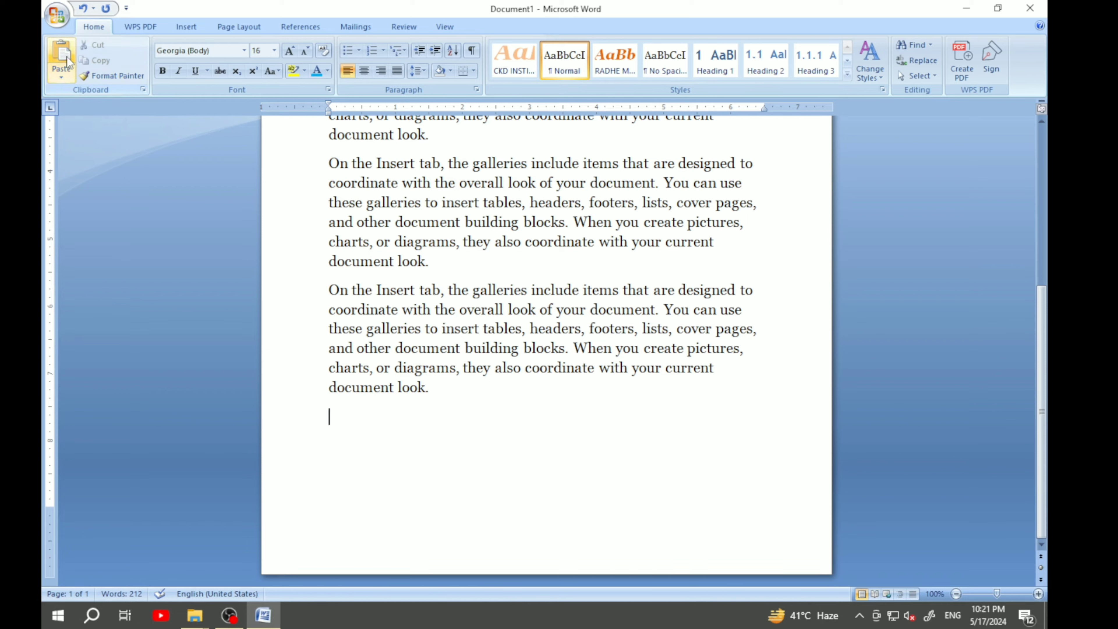
pyautogui.click(63, 78)
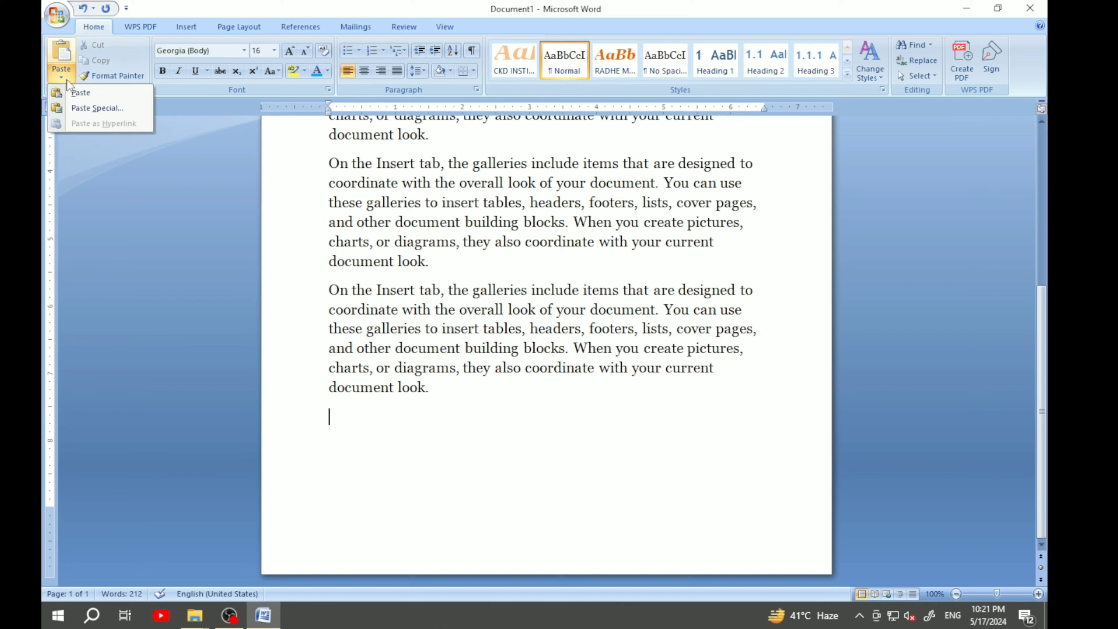
pyautogui.click(87, 94)
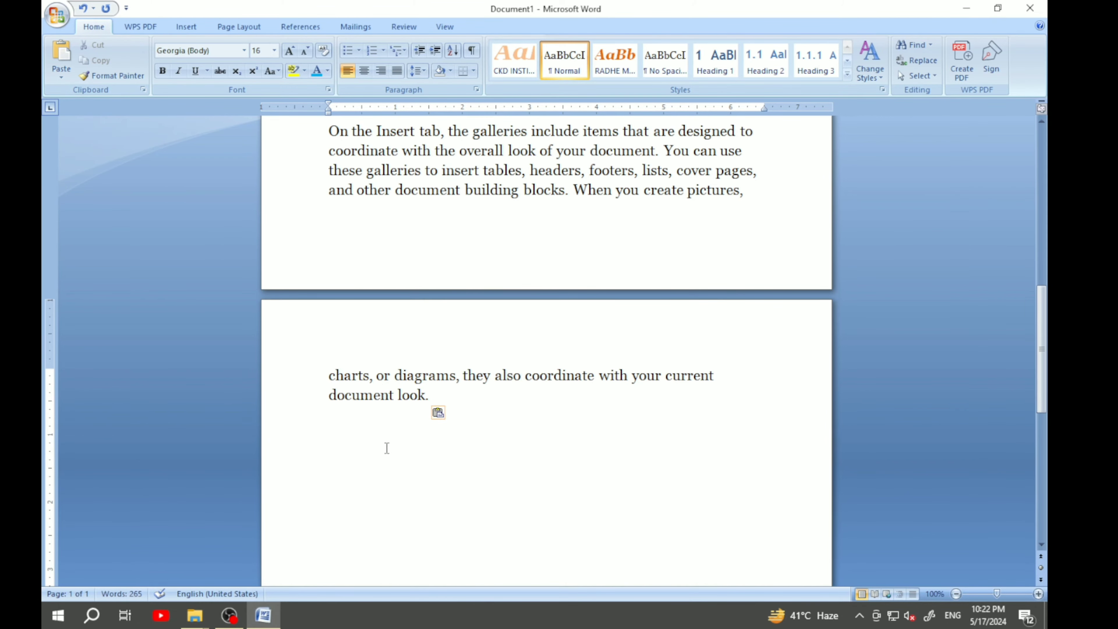
# - Add a blank line after the last paragraph and insert the topmost "On the Insert tab" item from the Office Clipboard there
pyautogui.click(335, 433)
pyautogui.press('Return')
pyautogui.scroll(-3, 363, 410)
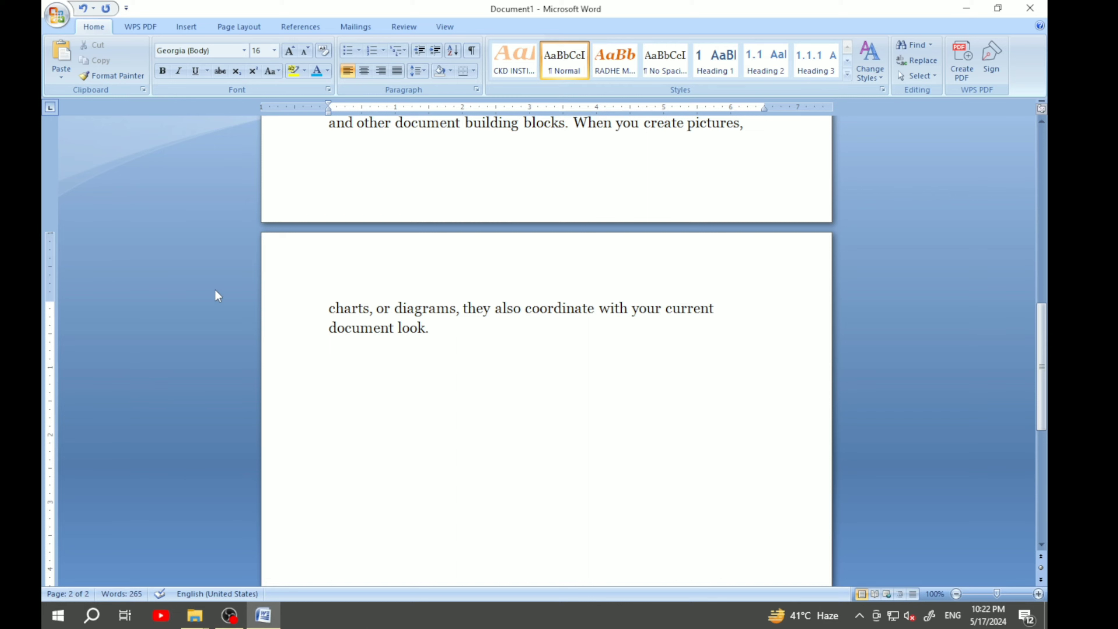
pyautogui.click(143, 89)
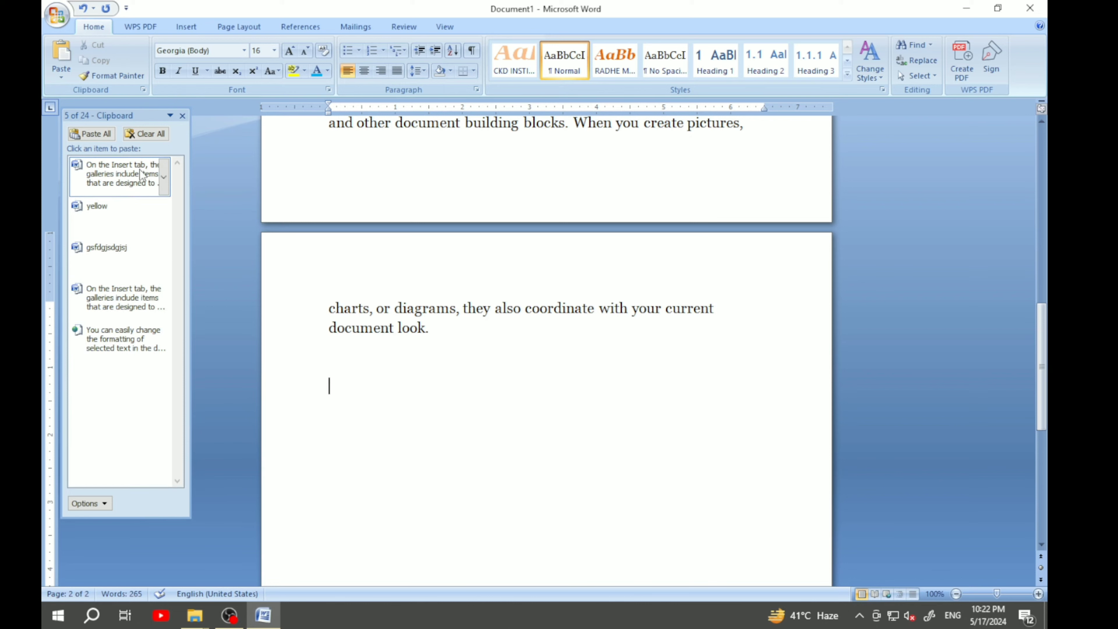
pyautogui.click(111, 168)
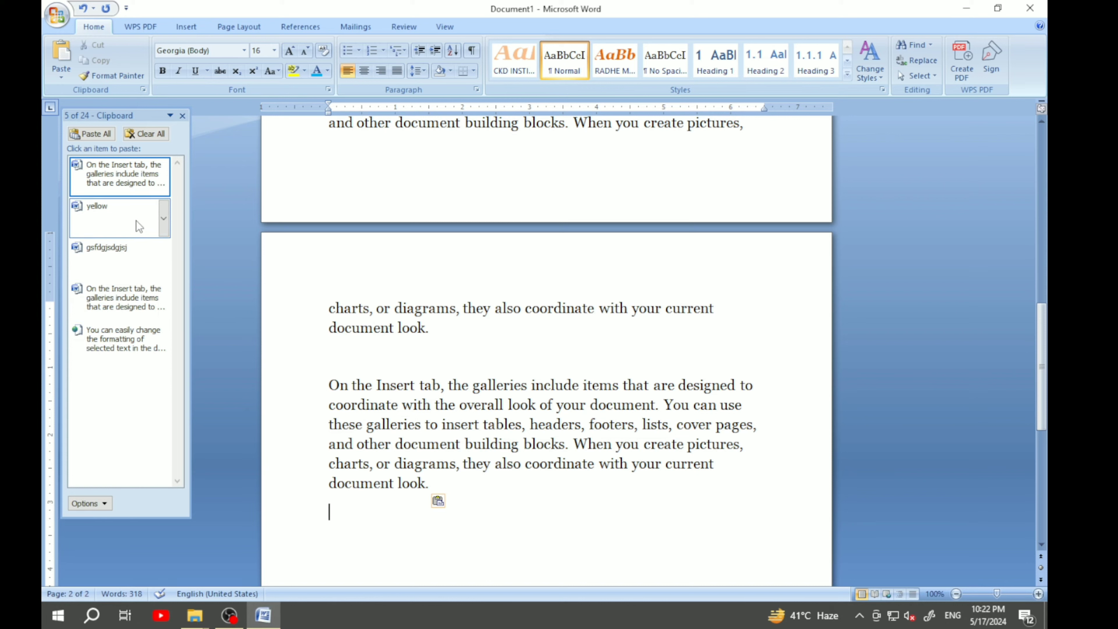
# - Paste the collected "yellow" item below the last paragraph and close the Clipboard pane
pyautogui.click(163, 219)
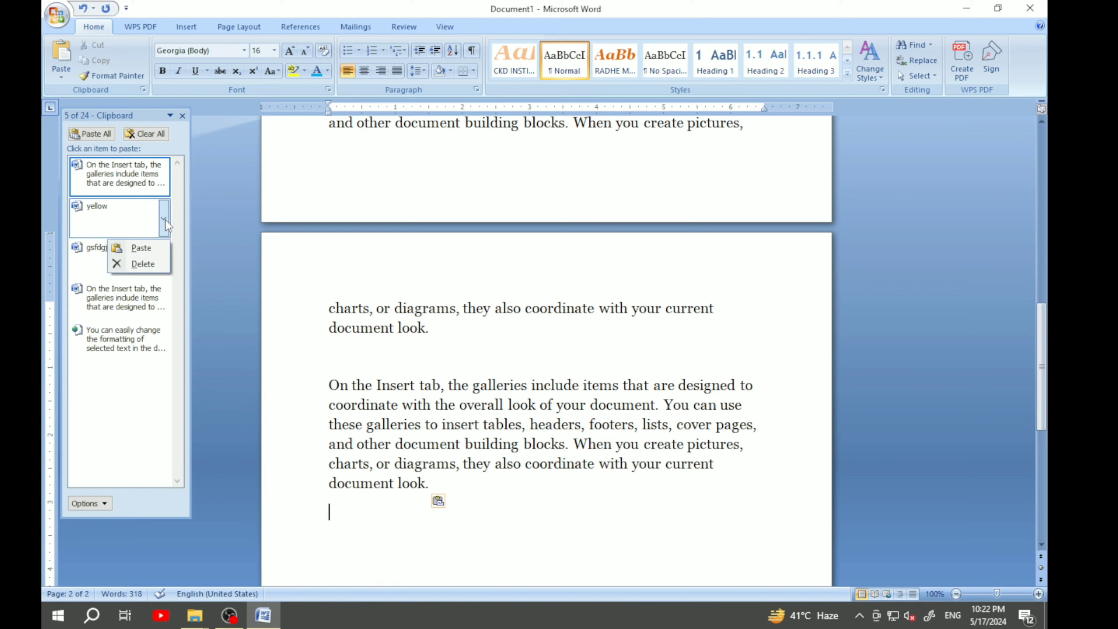
pyautogui.click(147, 250)
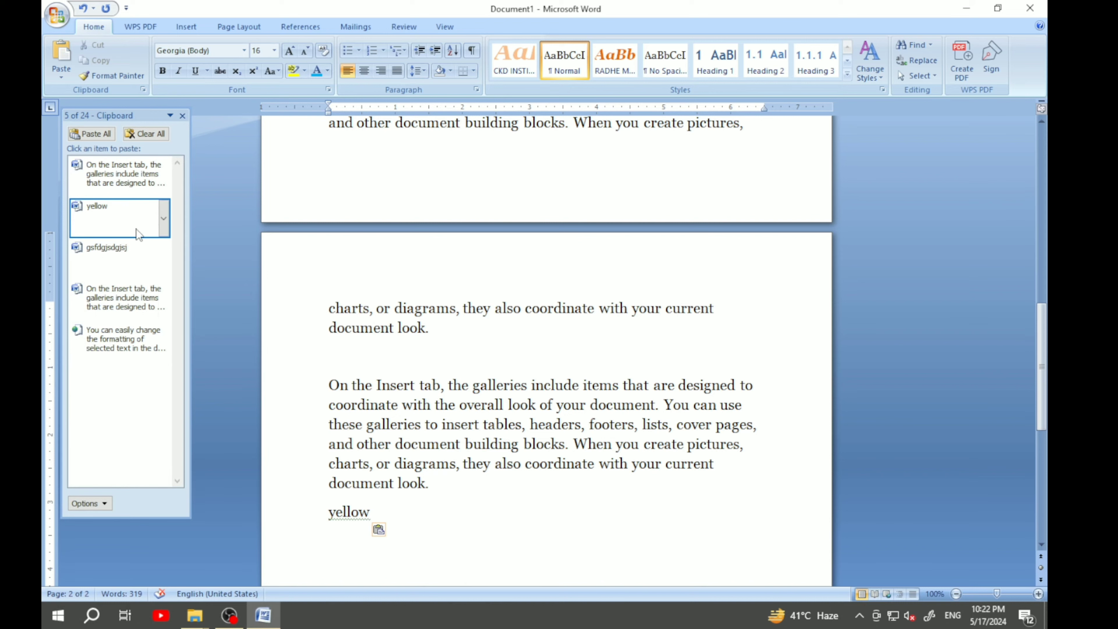
pyautogui.click(186, 119)
pyautogui.scroll(-2, 425, 418)
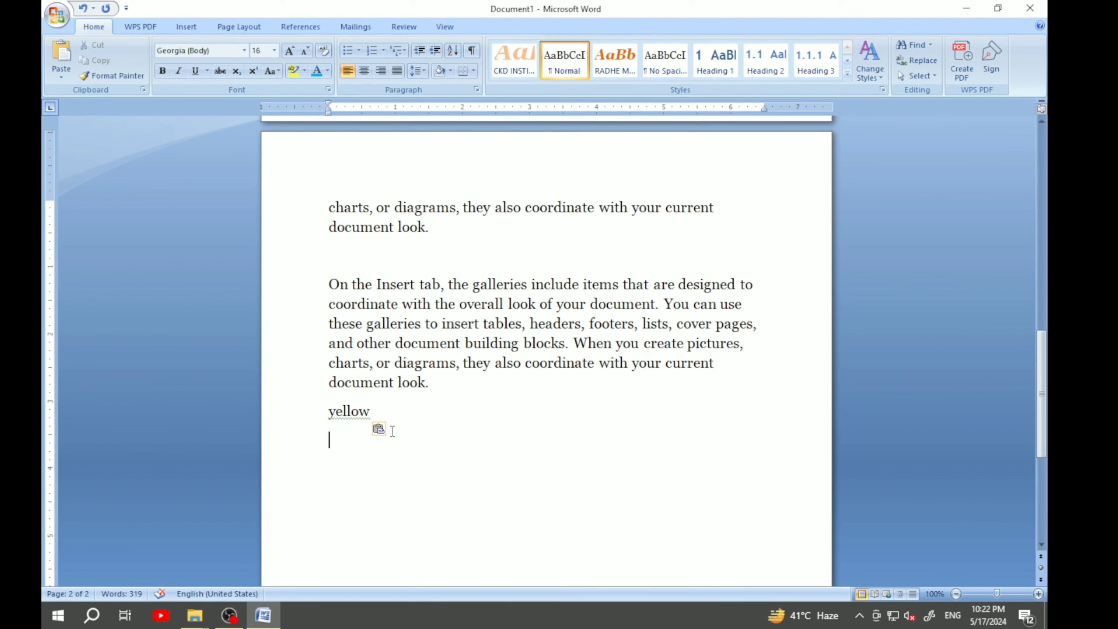
# - Delete everything below the first paragraph, including the repeated paragraphs and the word "yellow"
pyautogui.scroll(4, 393, 421)
pyautogui.scroll(10, 393, 421)
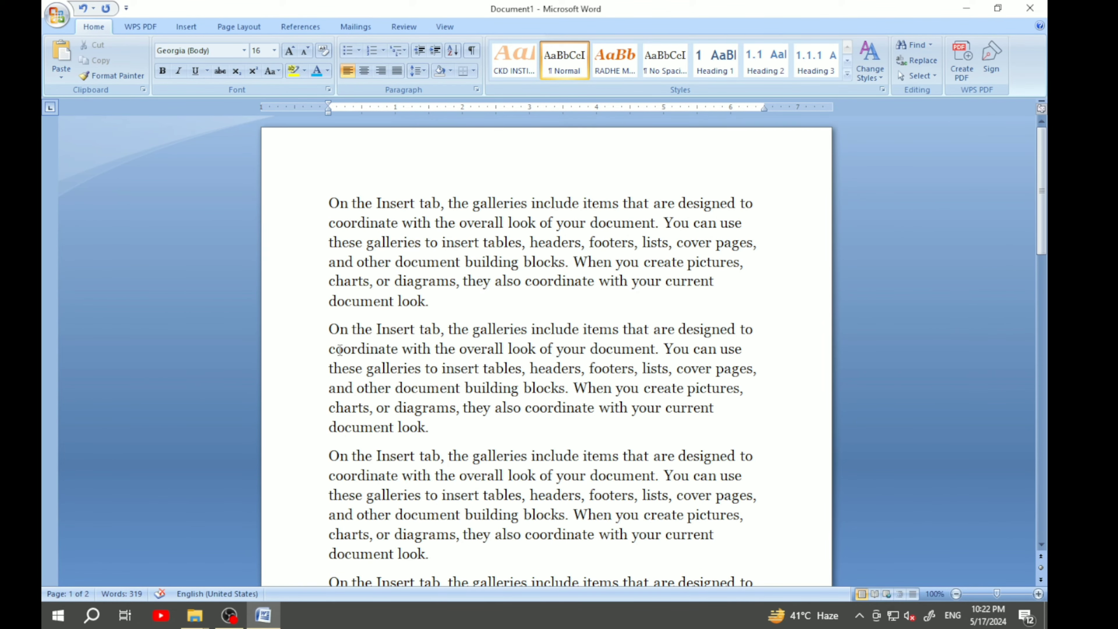
pyautogui.scroll(-12, 341, 348)
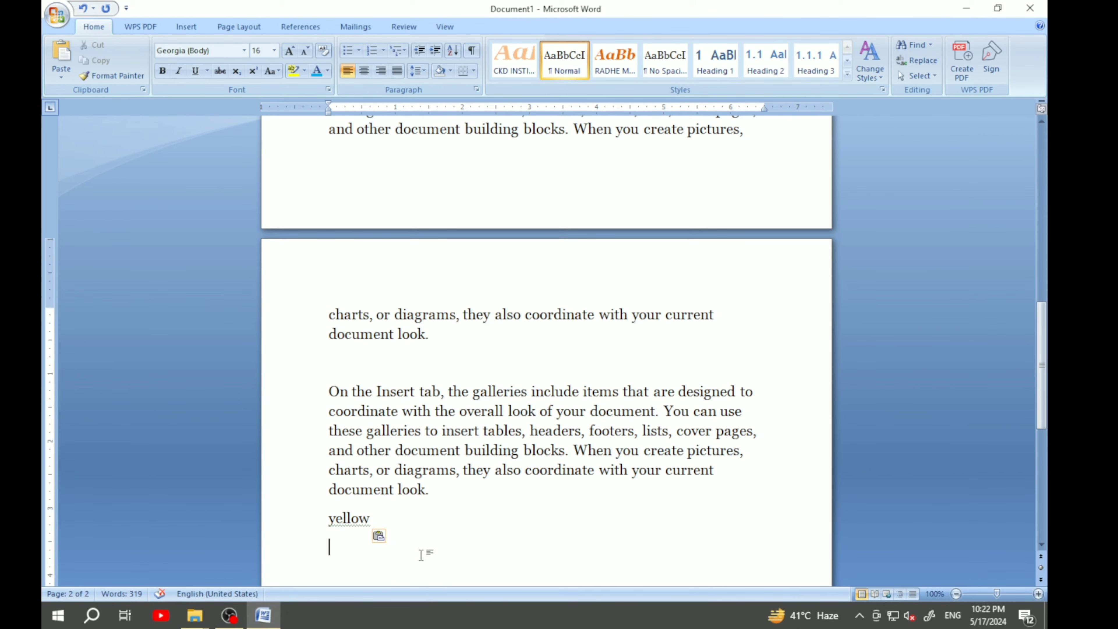
pyautogui.moveTo(411, 542); pyautogui.dragTo(322, 332)
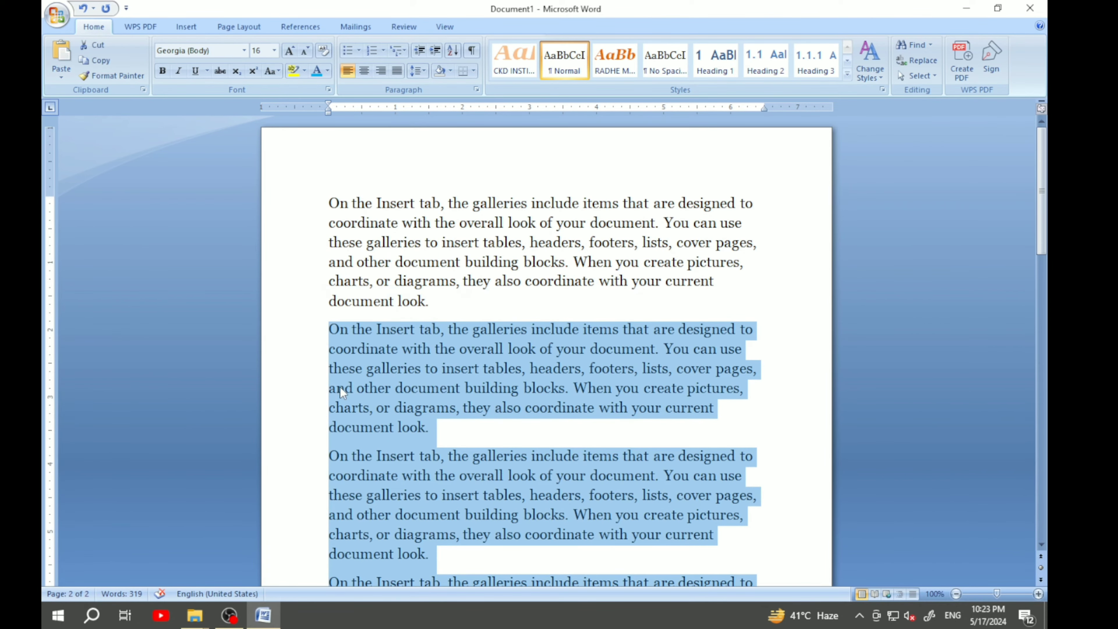
pyautogui.press('Delete')
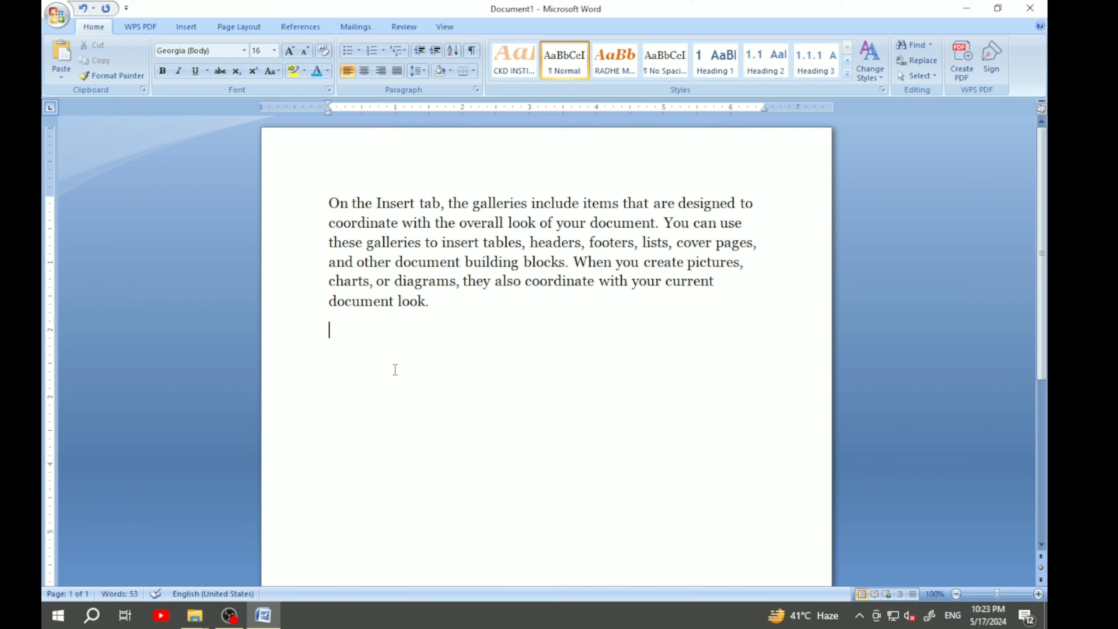
# - Cut the whole remaining "On the Insert tab" paragraph out of the document
pyautogui.moveTo(465, 320); pyautogui.dragTo(304, 237)
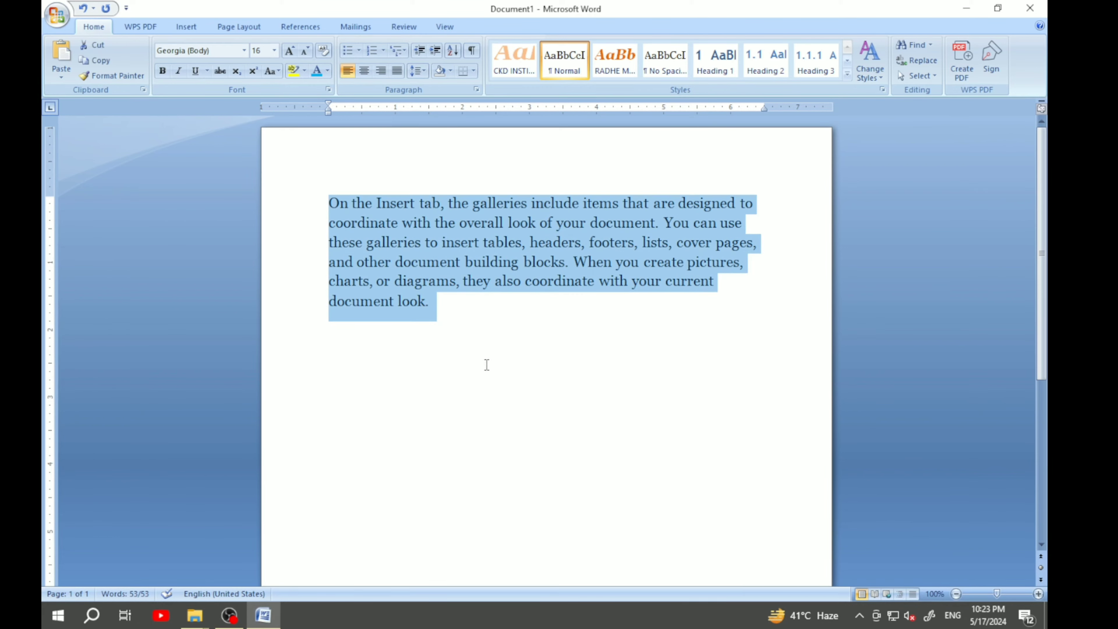
pyautogui.click(484, 349)
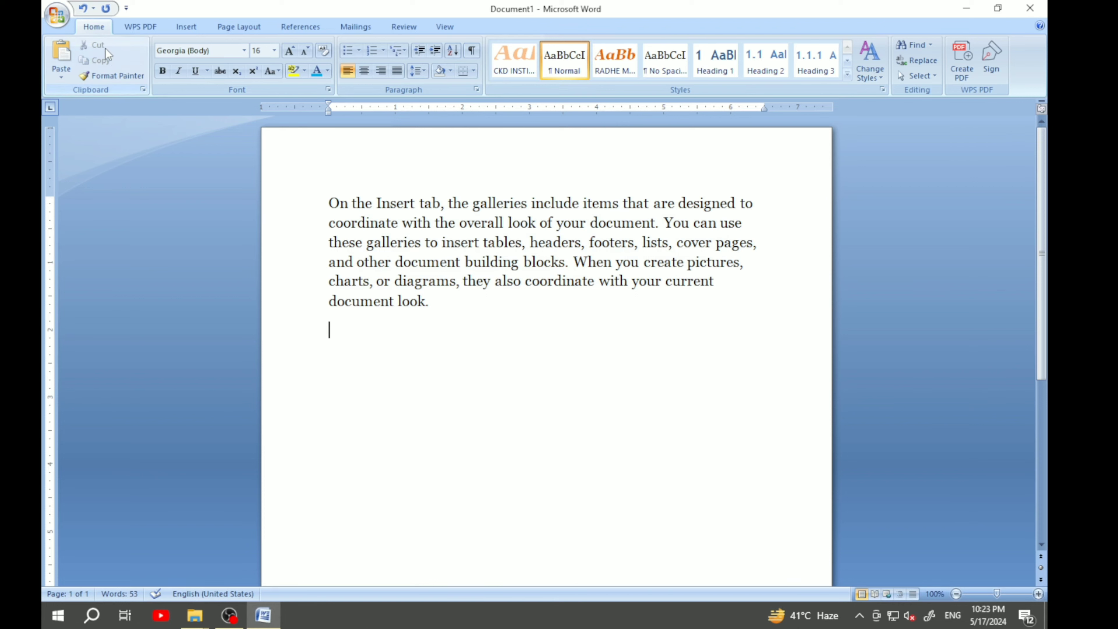
pyautogui.moveTo(457, 302); pyautogui.dragTo(280, 209)
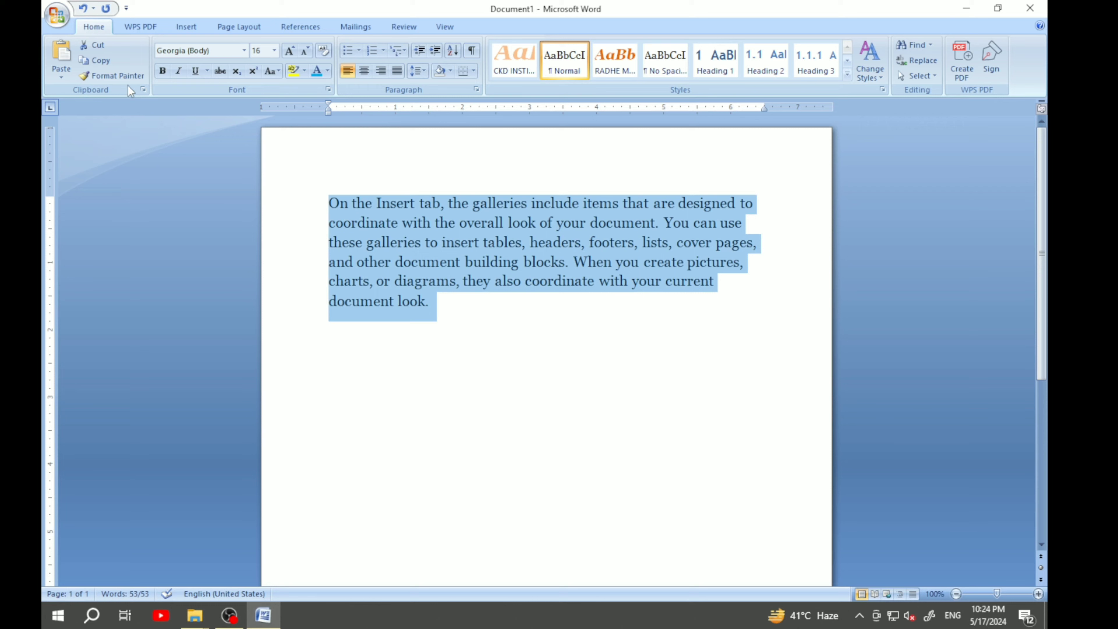
pyautogui.click(95, 45)
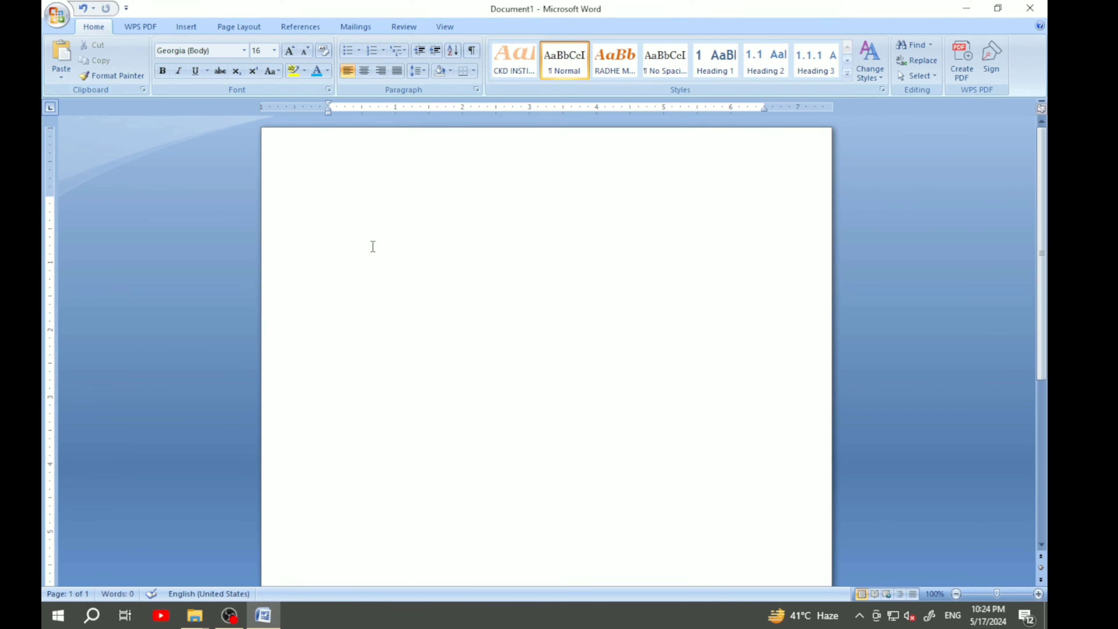
# - Insert several blank lines at the start of the empty page and paste the cut paragraph below them
pyautogui.press('Return')
pyautogui.press('Return')
pyautogui.press('Return')
pyautogui.press('Return')
pyautogui.press('Return')
pyautogui.press('Return')
pyautogui.press('Return')
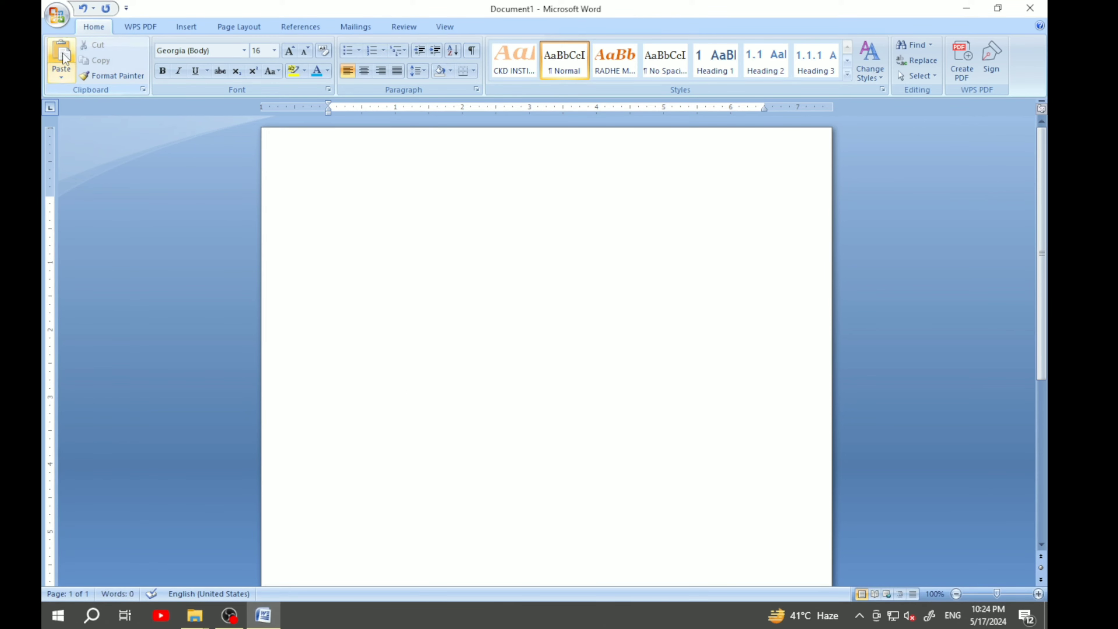
pyautogui.click(62, 57)
pyautogui.scroll(-3, 341, 327)
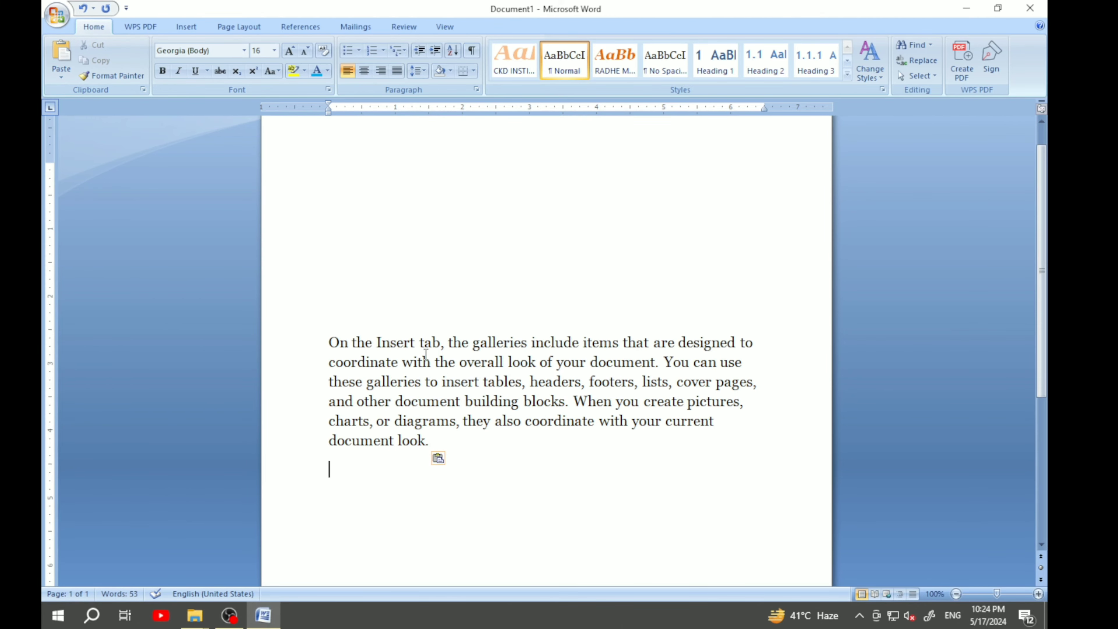
# - Paste two more copies of the cut paragraph directly below the first one
pyautogui.scroll(3, 409, 329)
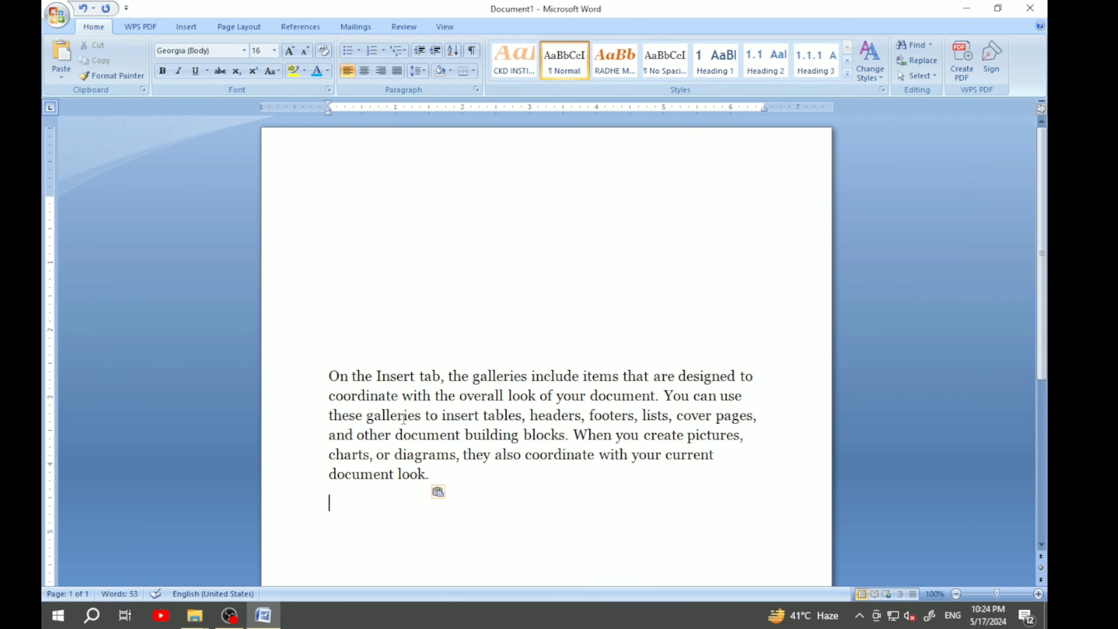
pyautogui.scroll(-1, 405, 419)
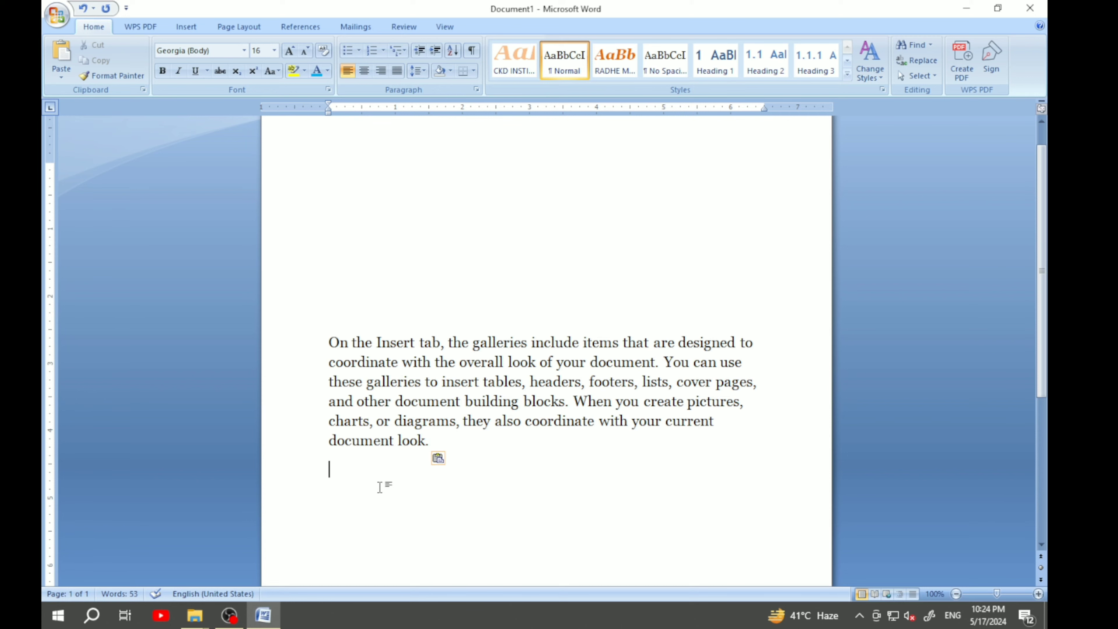
pyautogui.hotkey('ctrl', 'v')
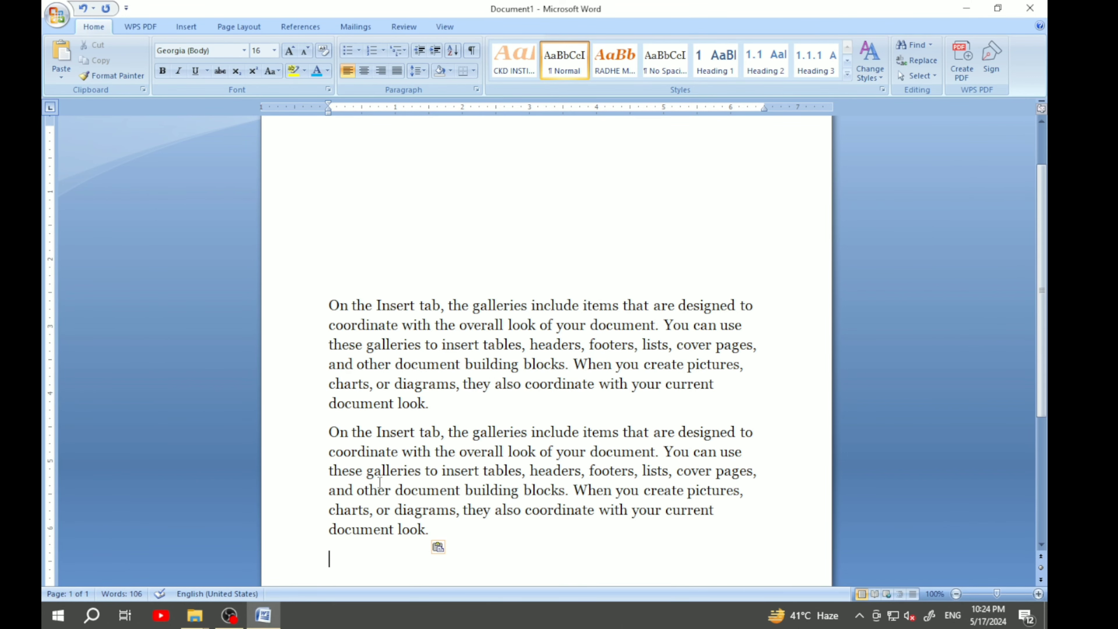
pyautogui.scroll(-2, 379, 481)
pyautogui.rightClick(338, 461)
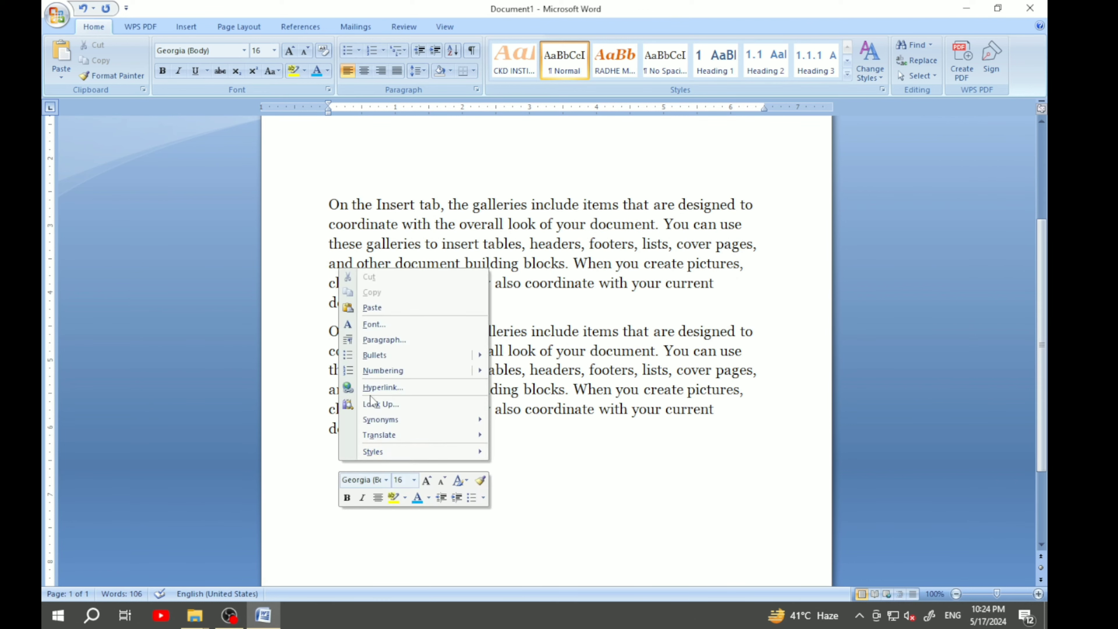
pyautogui.click(392, 309)
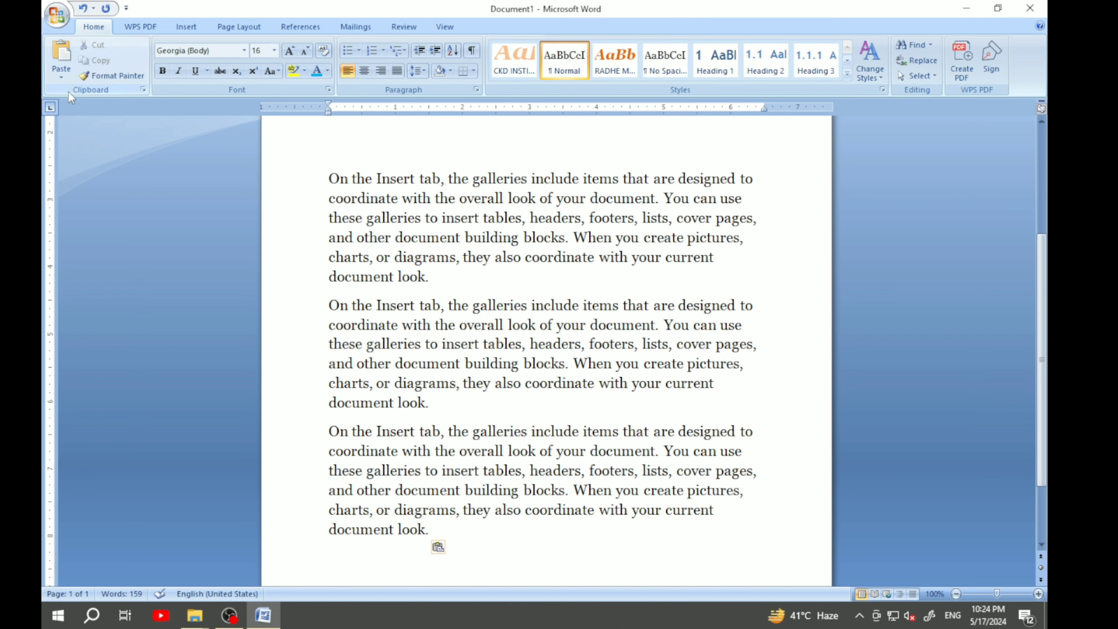
# - Delete the two extra copies, keeping only the first "On the Insert tab" paragraph
pyautogui.moveTo(456, 513); pyautogui.dragTo(356, 487)
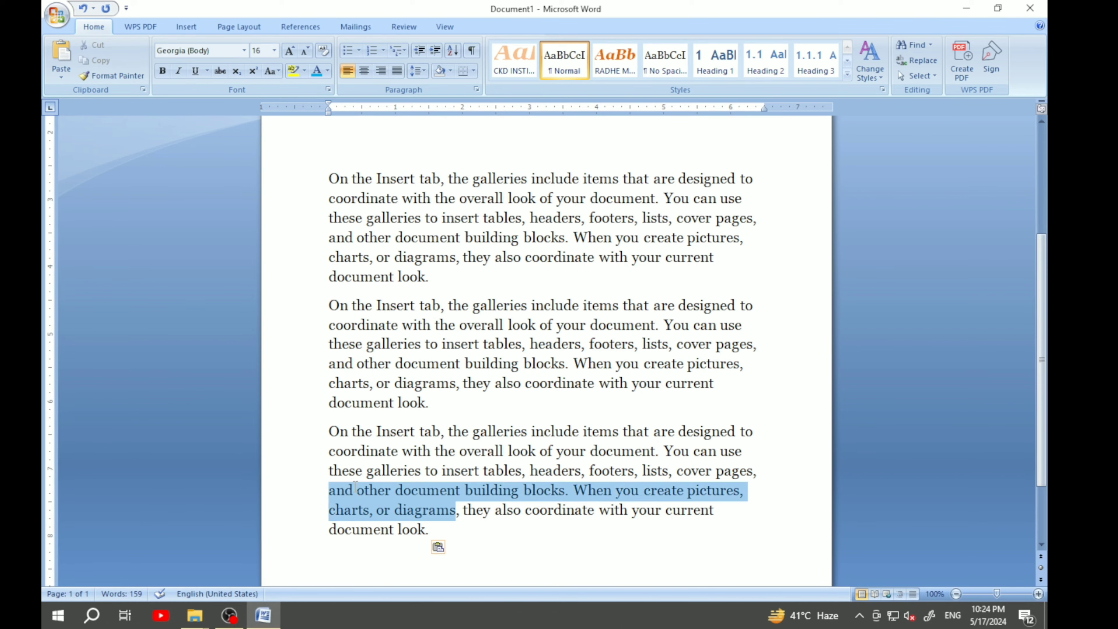
pyautogui.moveTo(432, 531); pyautogui.dragTo(322, 374)
pyautogui.press('Delete')
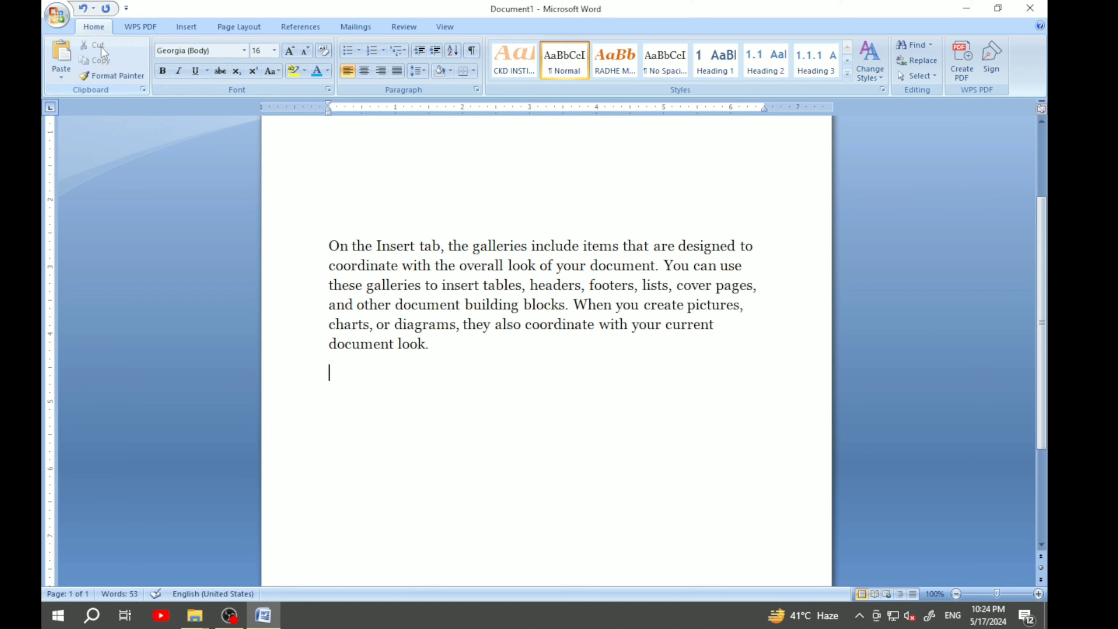
# - Cut the remaining paragraph together with the blank line above it and paste it back at the same place
pyautogui.moveTo(470, 350); pyautogui.dragTo(318, 235)
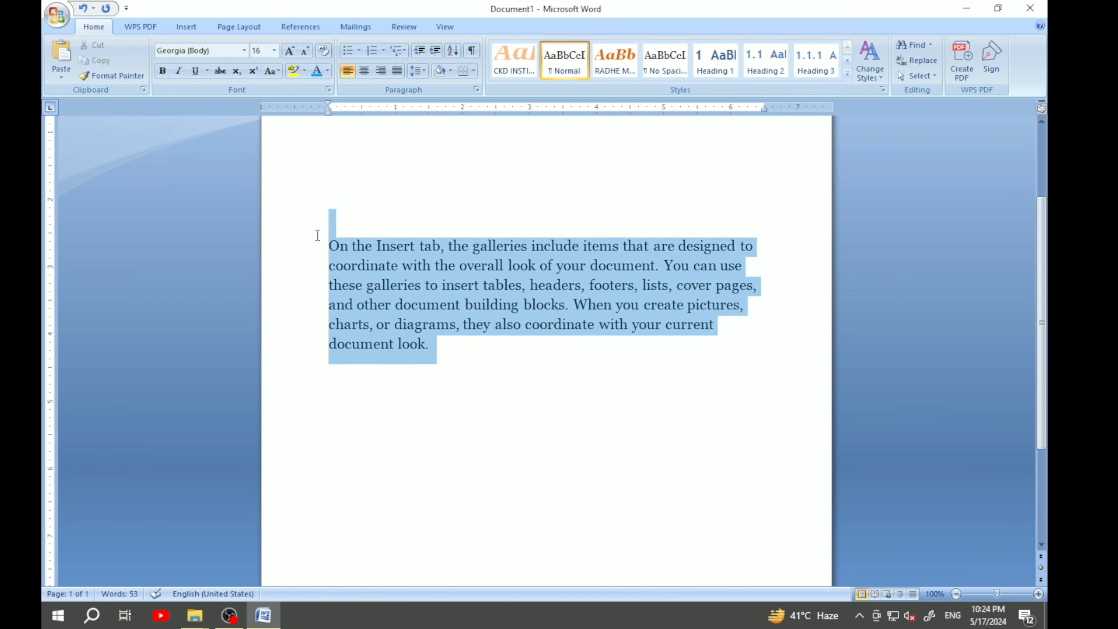
pyautogui.rightClick(377, 270)
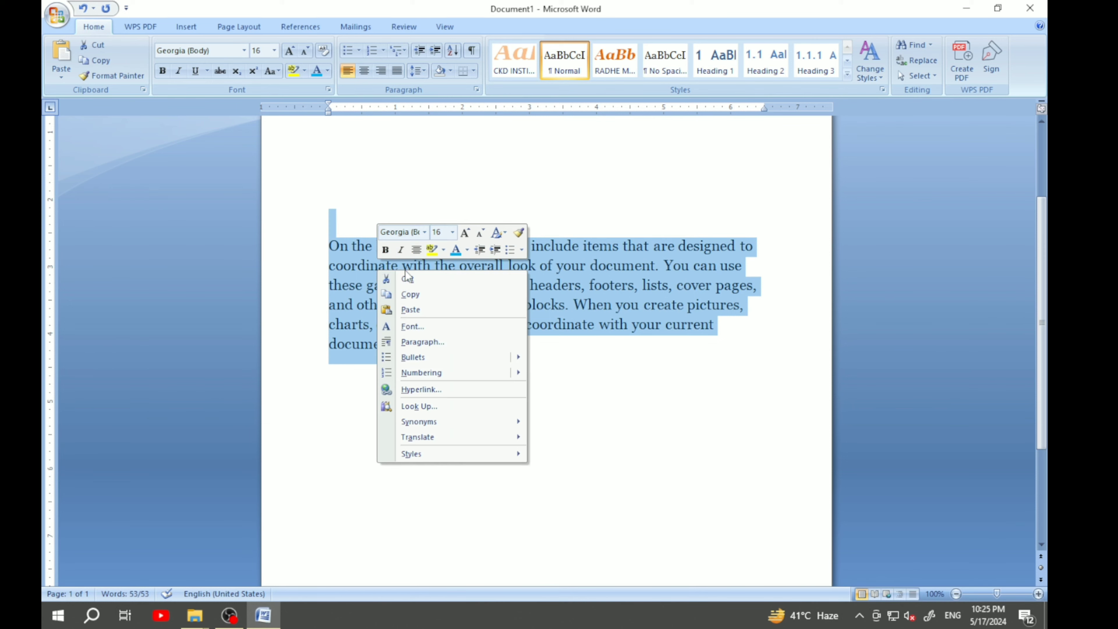
pyautogui.click(442, 279)
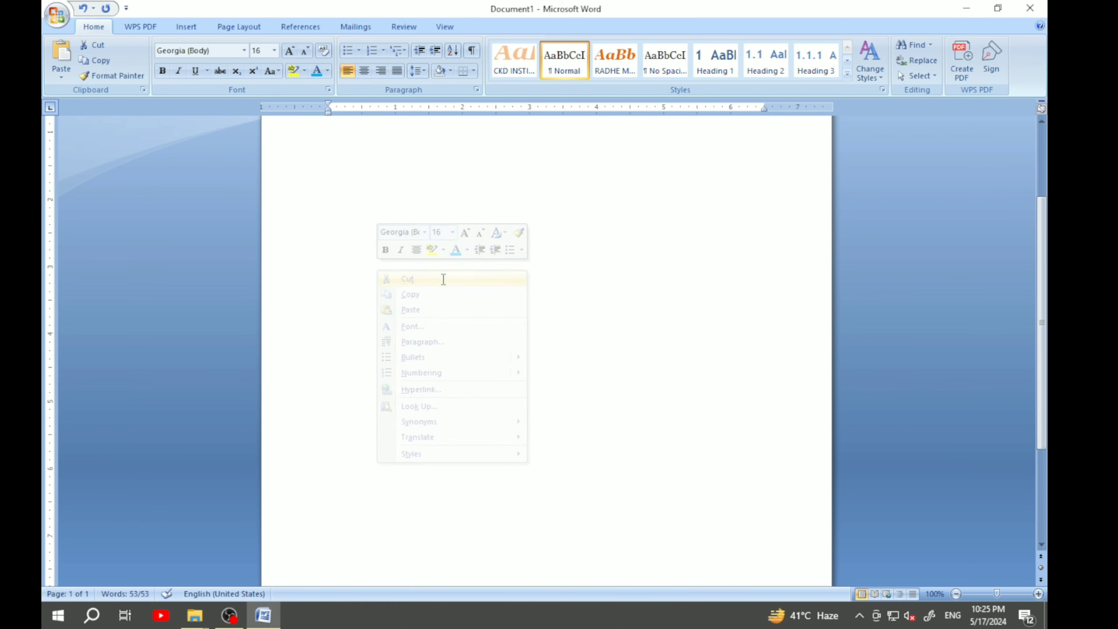
pyautogui.rightClick(347, 211)
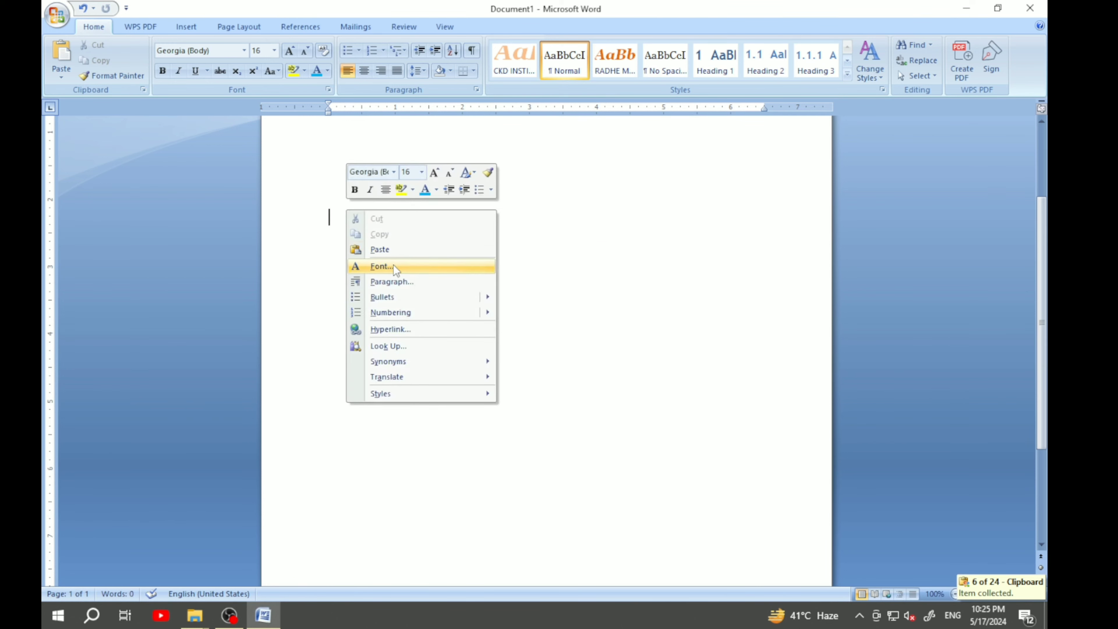
pyautogui.click(394, 252)
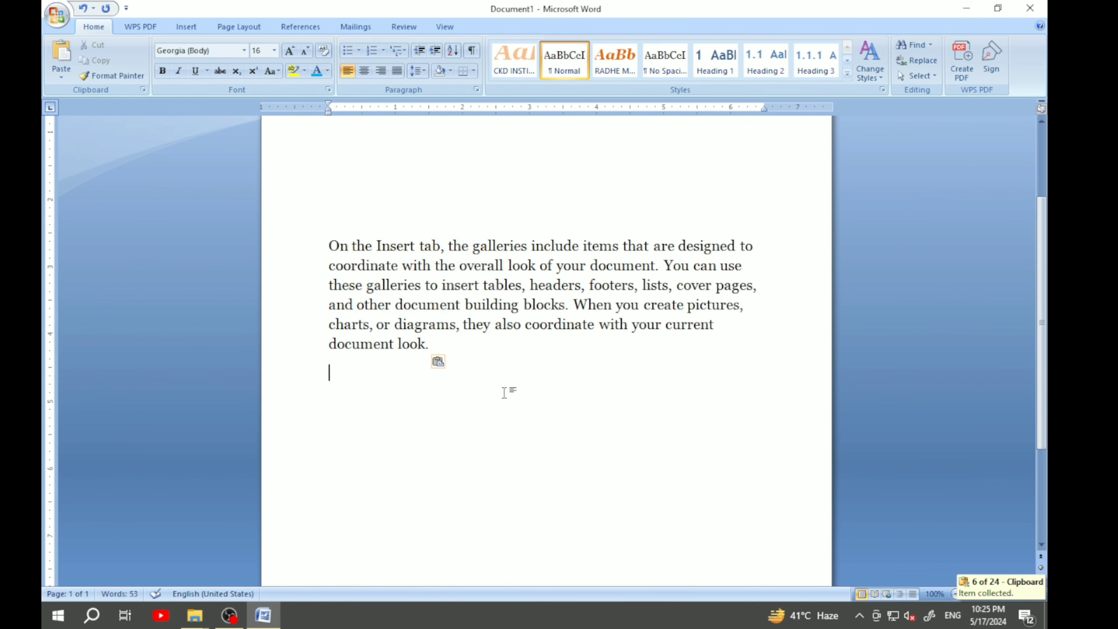
# - Cut only the paragraph text once more and paste it back into the page
pyautogui.moveTo(442, 343); pyautogui.dragTo(288, 255)
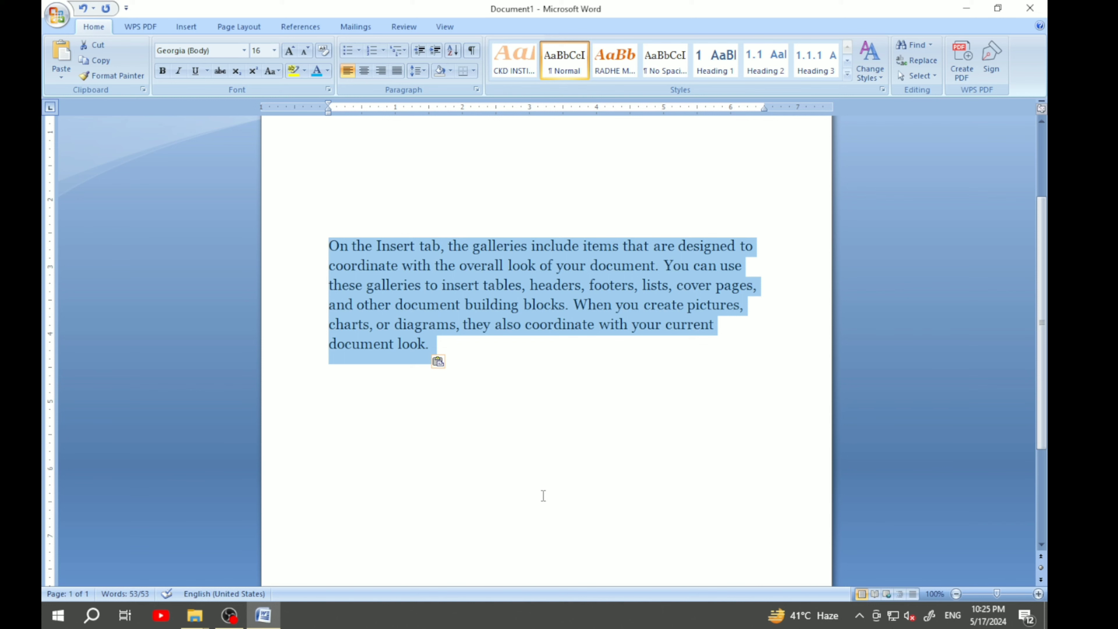
pyautogui.hotkey('ctrl', 'x')
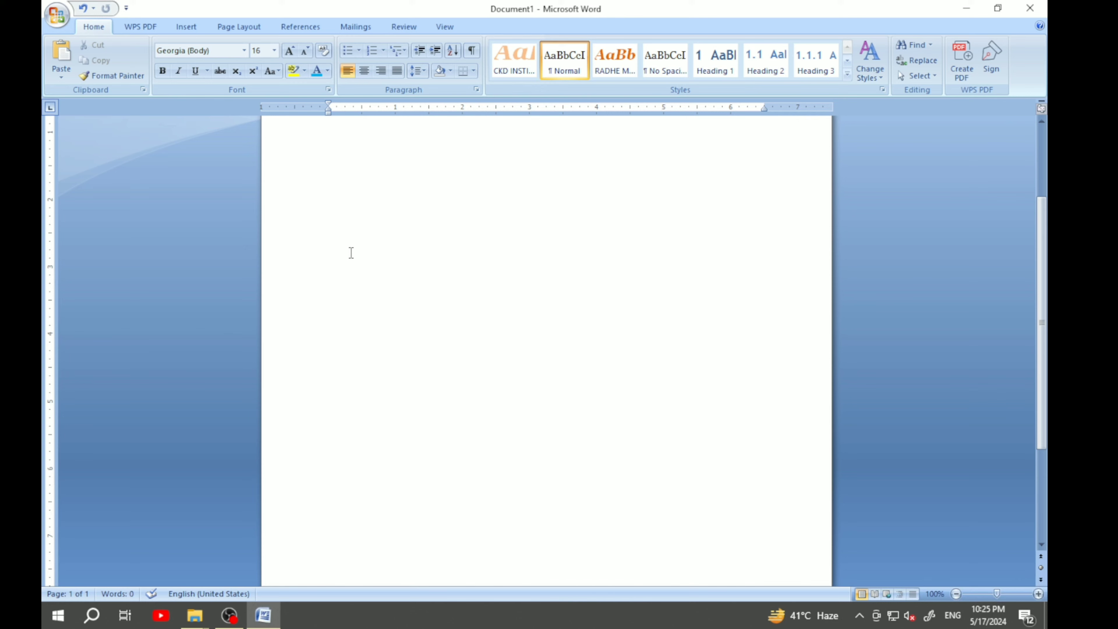
pyautogui.hotkey('ctrl', 'v')
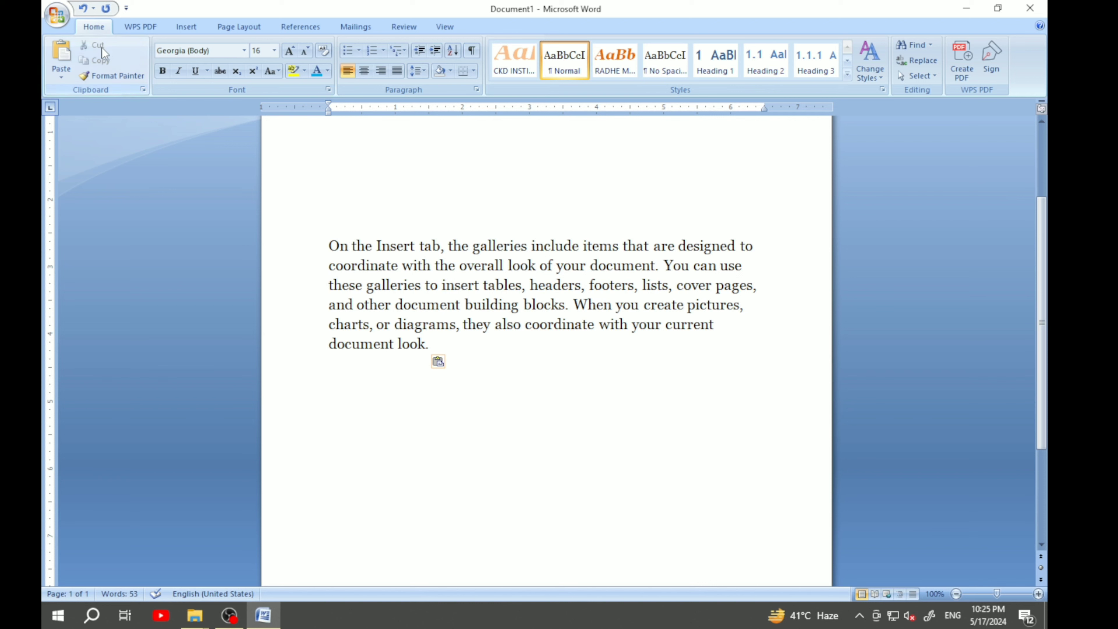
# - Show the available paste options for the empty line below the paragraph
pyautogui.rightClick(355, 377)
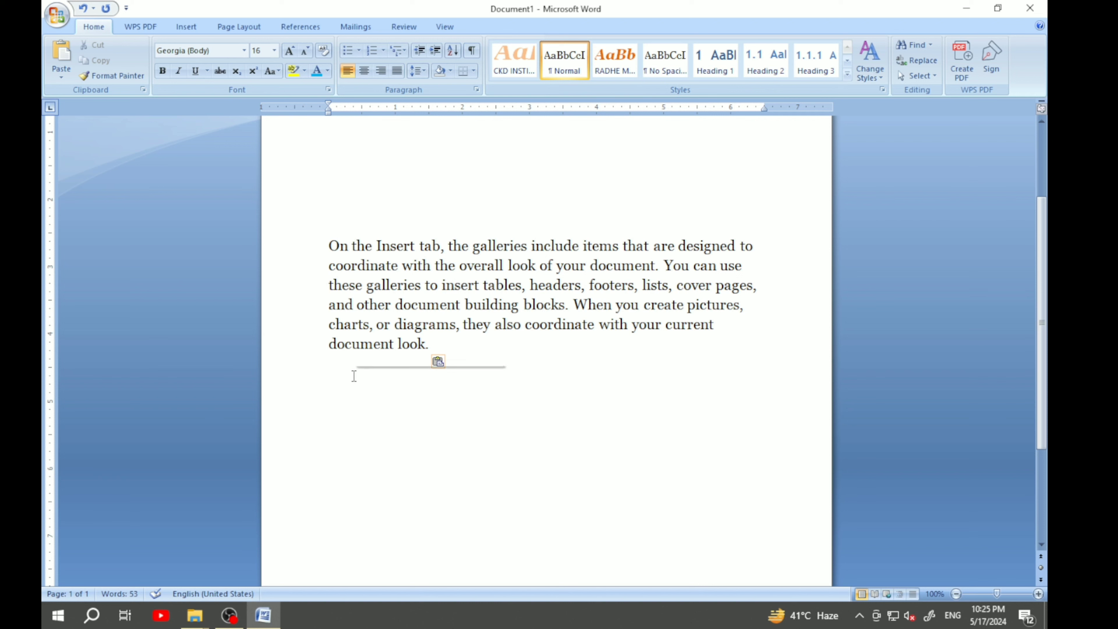
pyautogui.click(522, 451)
pyautogui.click(67, 76)
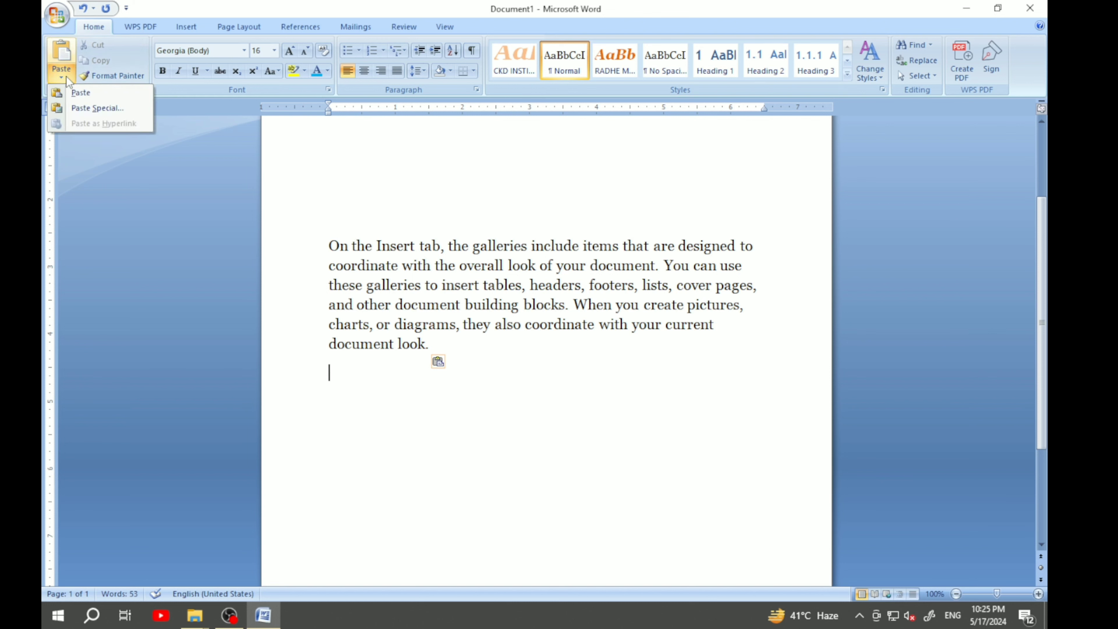